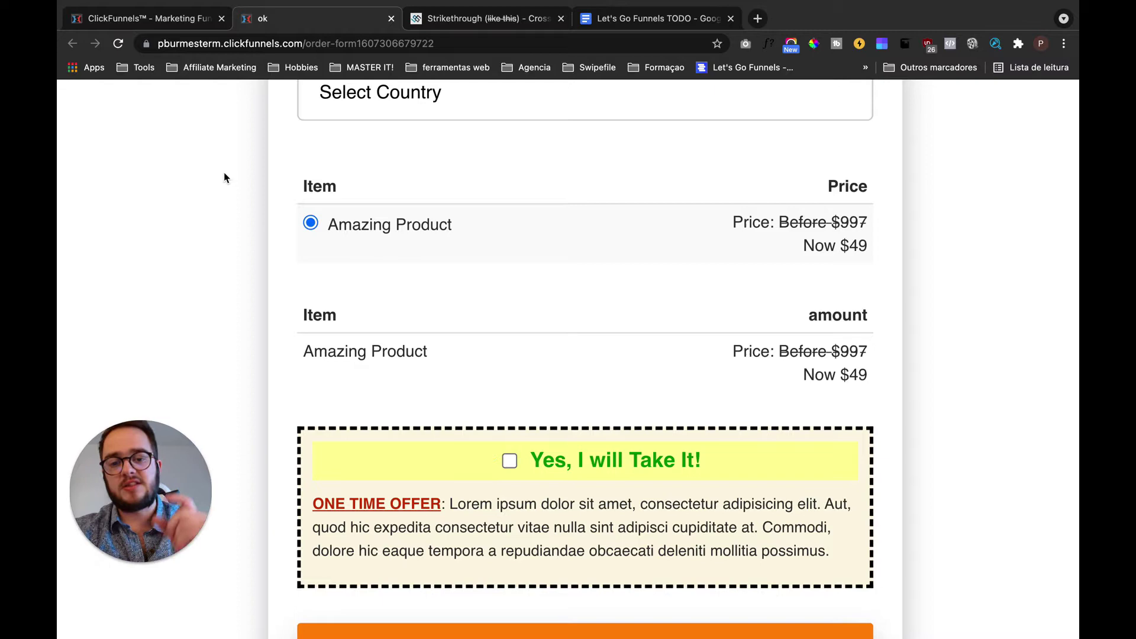
Zoom out and back in on the live order page to inspect Amazing Product's price tables.
left_click_drag(778, 216, 886, 224)
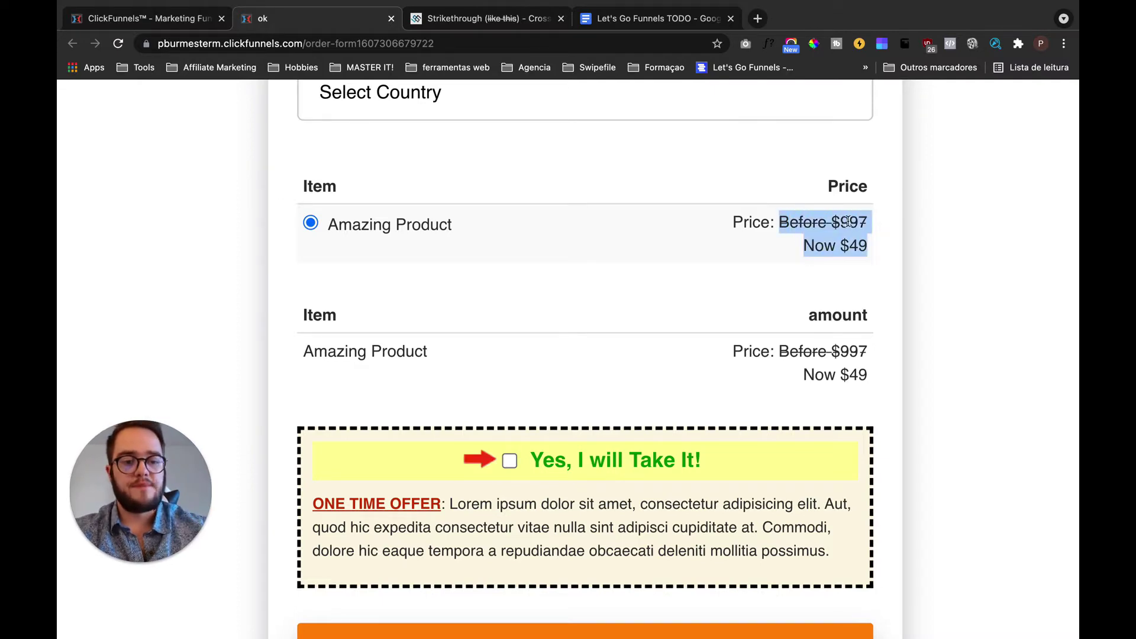
left_click(553, 253)
key("super+minus")
scroll(542, 252, "up", 2)
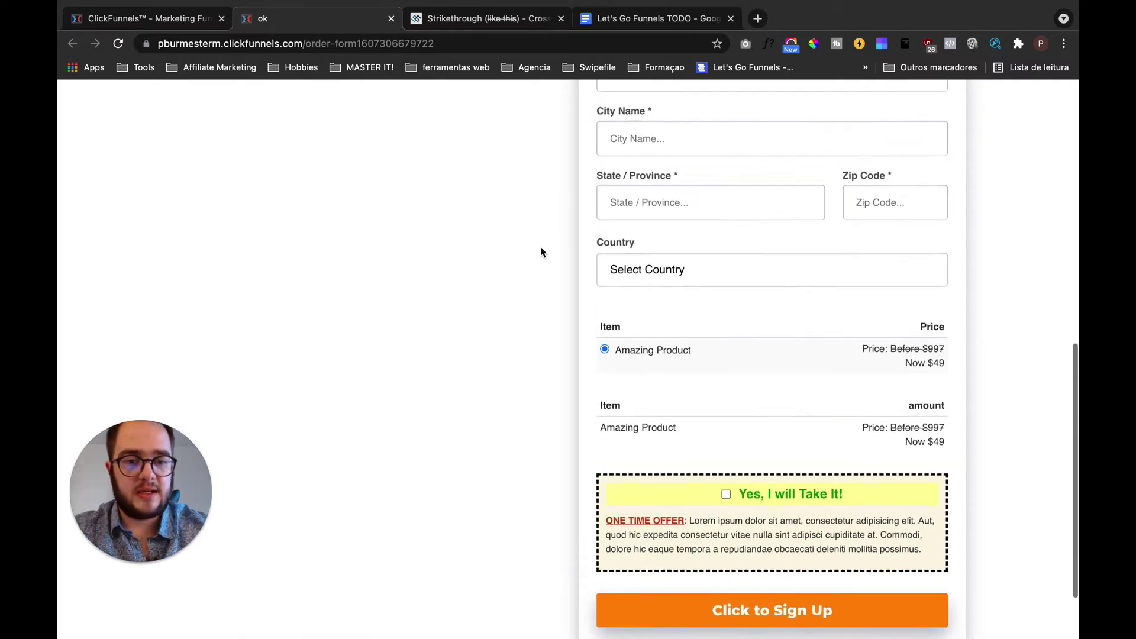
scroll(540, 249, "down", 2)
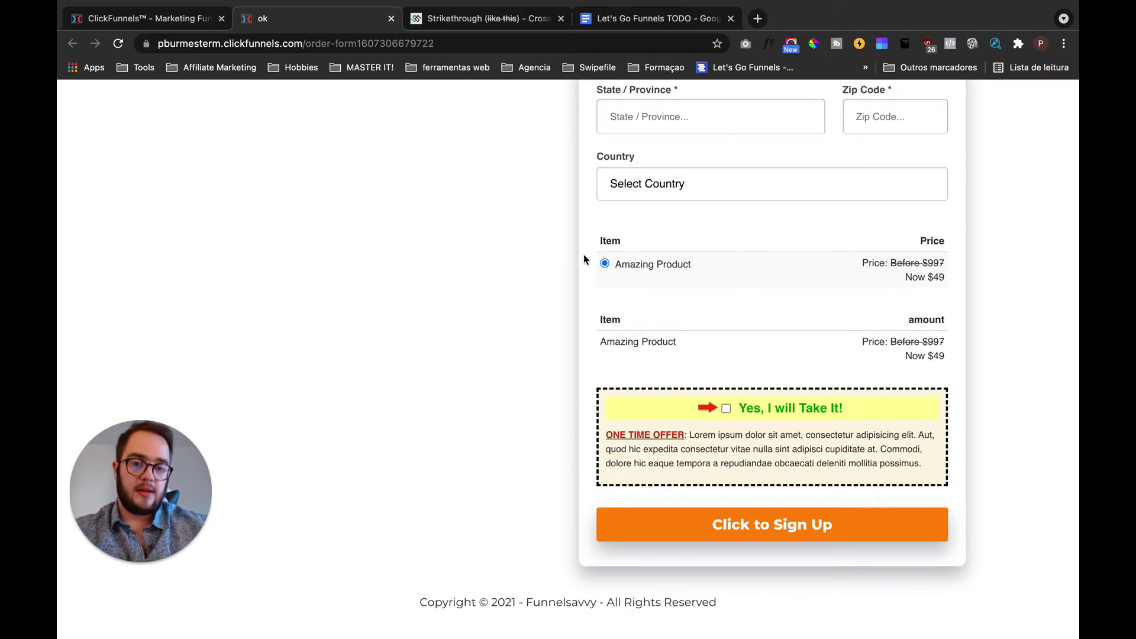
key("super+plus")
key("super+plus")
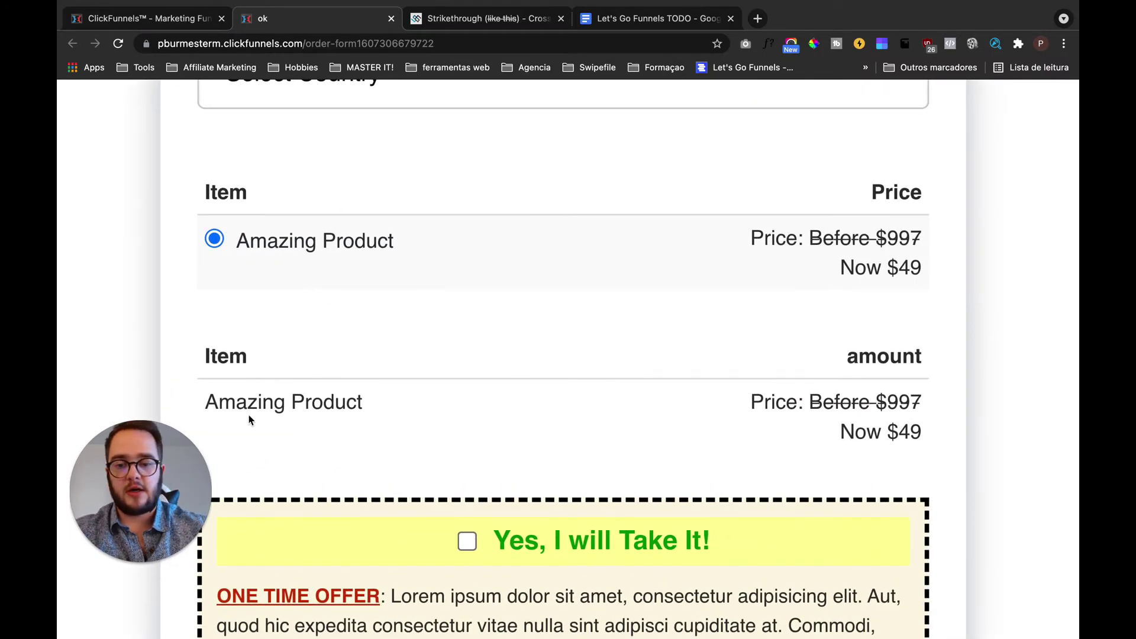
left_click_drag(218, 414, 769, 417)
left_click(725, 420)
left_click_drag(844, 383, 924, 433)
left_click(892, 431)
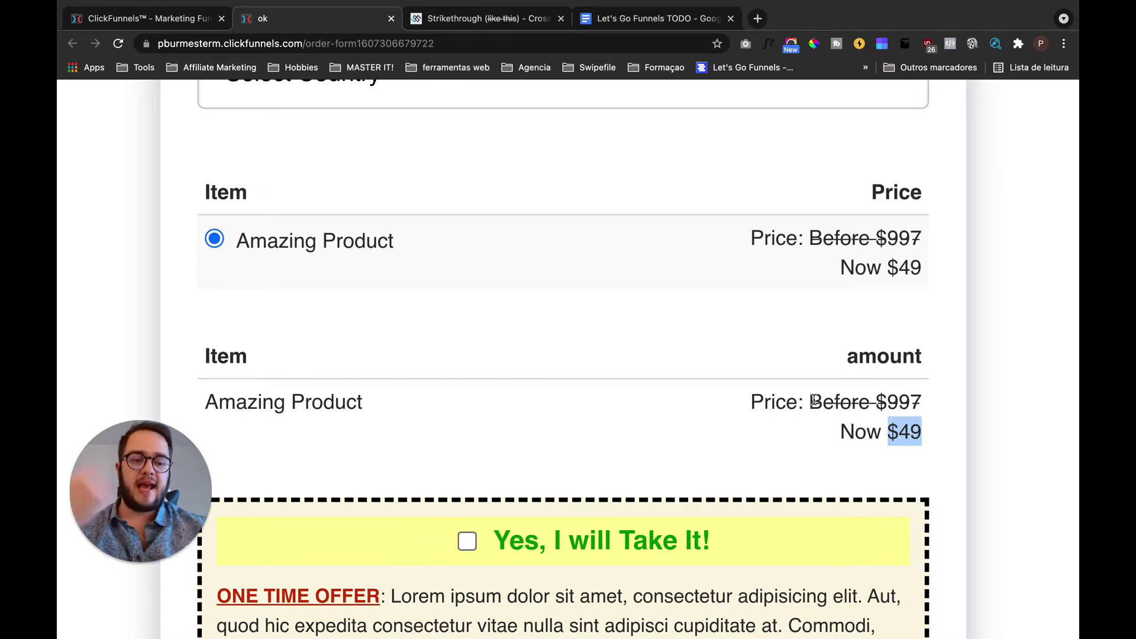
Highlight the second table's struck-through 'Before $997' and 'Now $49' price lines.
left_click_drag(729, 404, 938, 432)
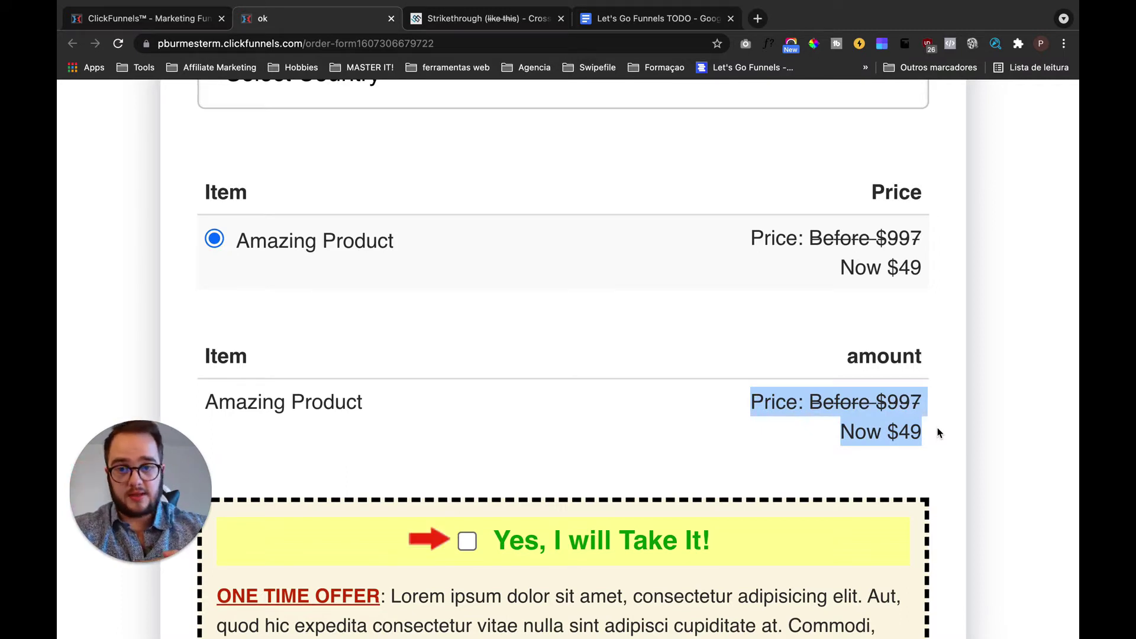
left_click(938, 432)
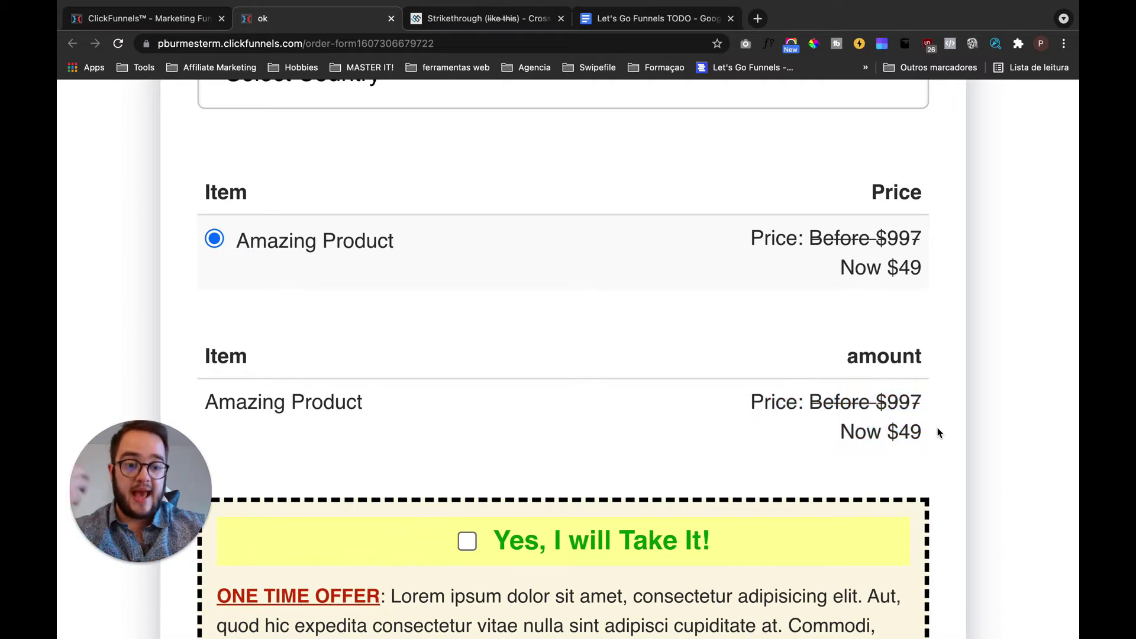
left_click_drag(809, 399, 930, 397)
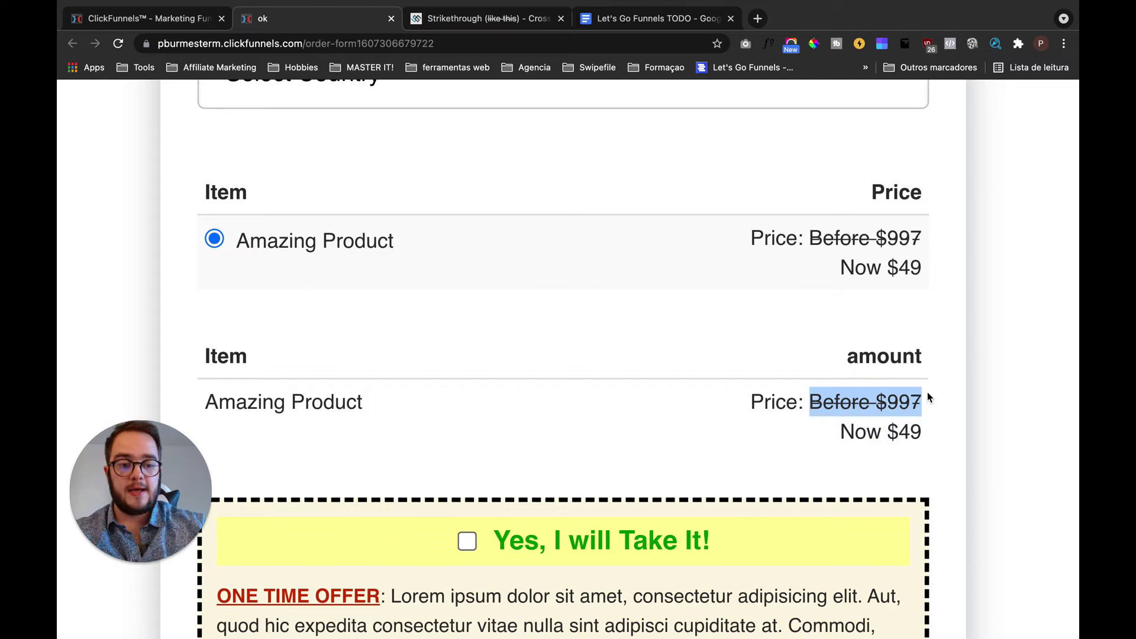
left_click(847, 403)
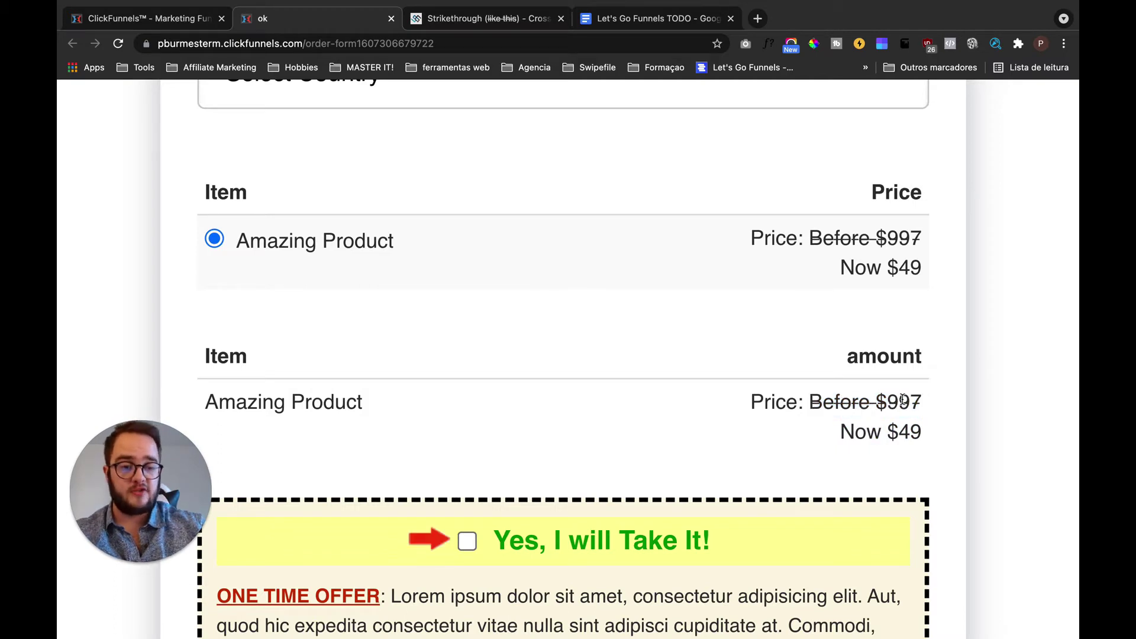
left_click_drag(877, 402, 923, 432)
left_click(847, 431)
left_click(936, 409)
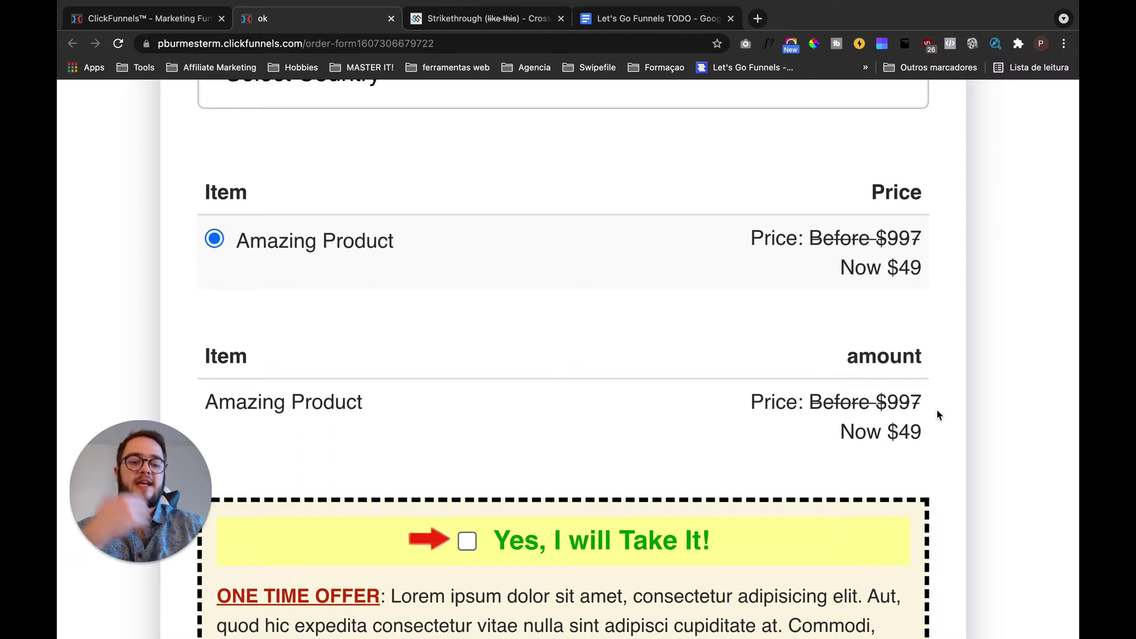
left_click_drag(811, 400, 922, 402)
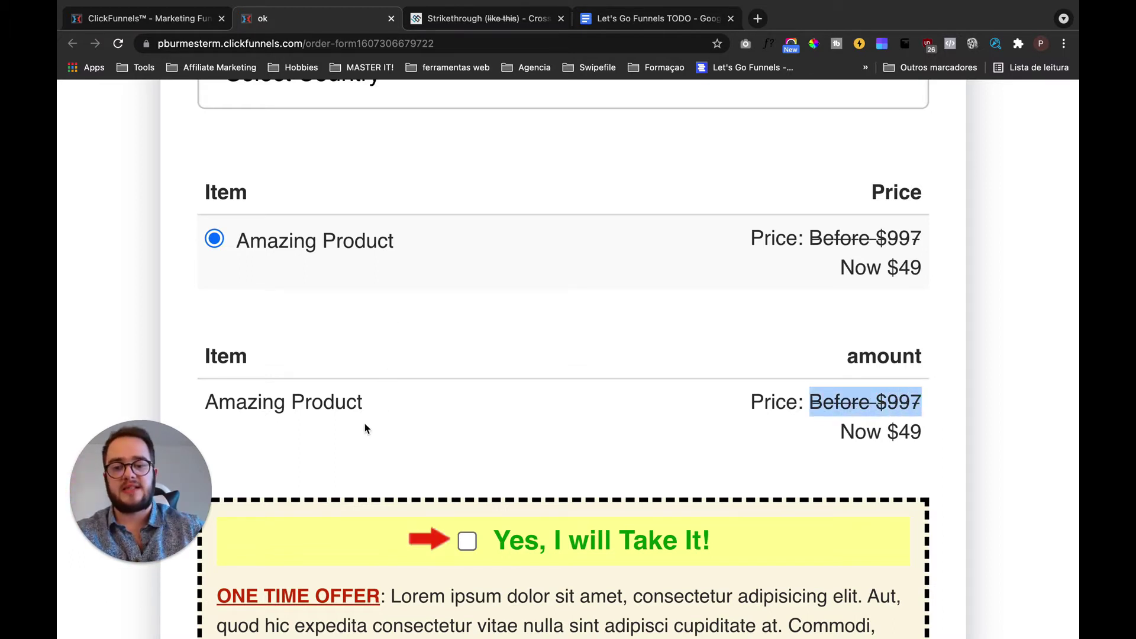
Scroll down to the offer paragraph and back up the order page.
scroll(364, 423, "down", 4)
left_click_drag(237, 180, 382, 181)
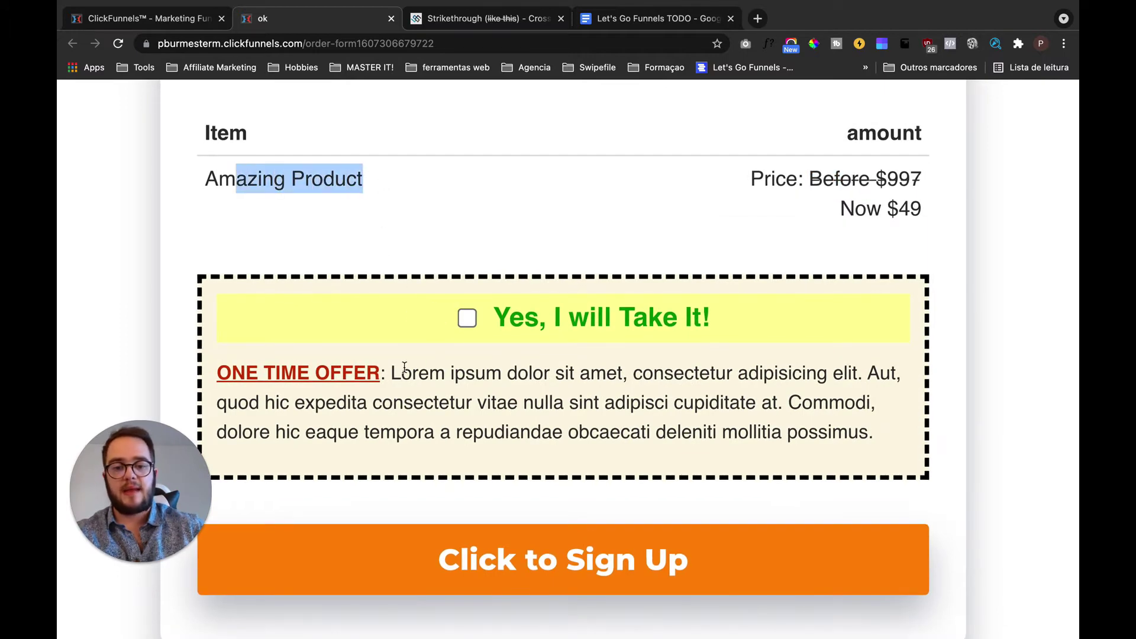
left_click_drag(391, 374, 643, 381)
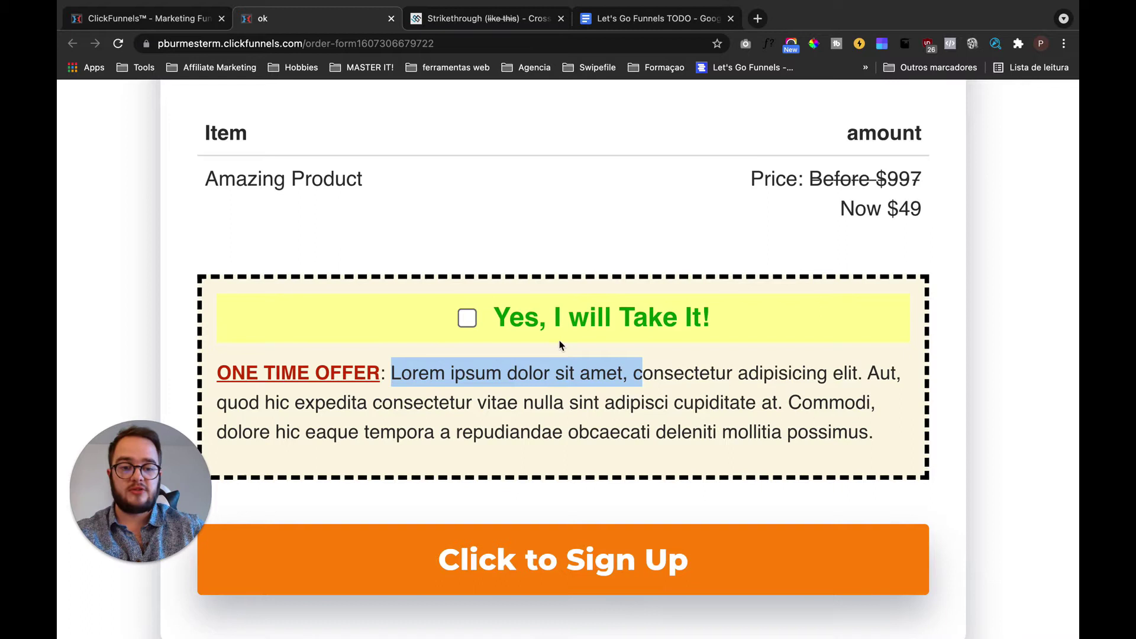
scroll(880, 239, "up", 1)
scroll(879, 239, "up", 2)
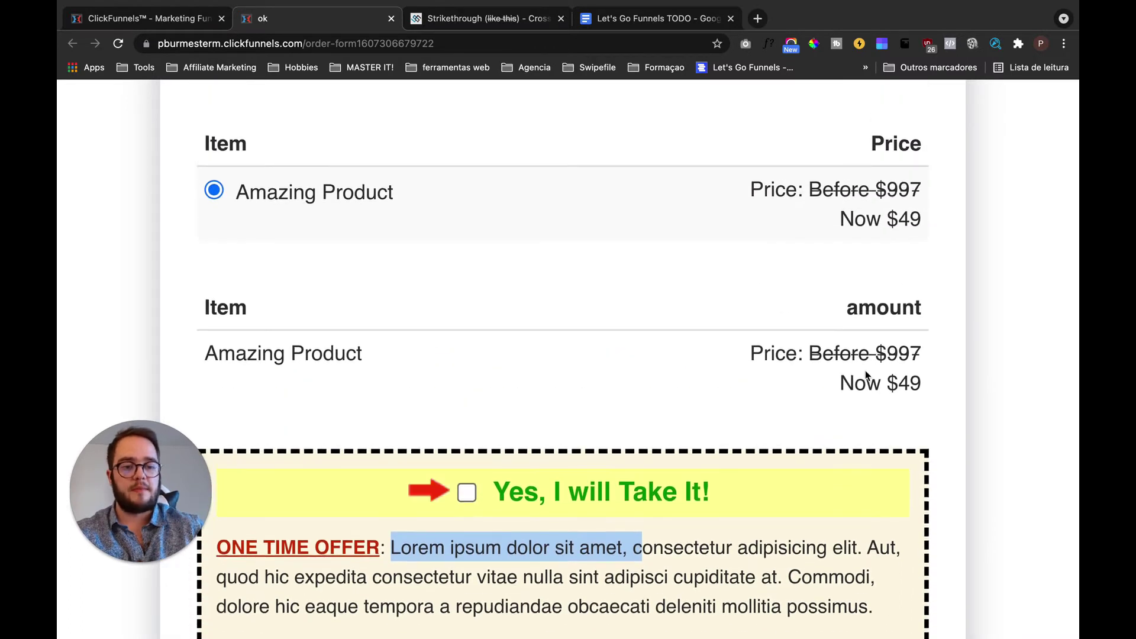
scroll(885, 230, "up", 3)
scroll(886, 229, "down", 3)
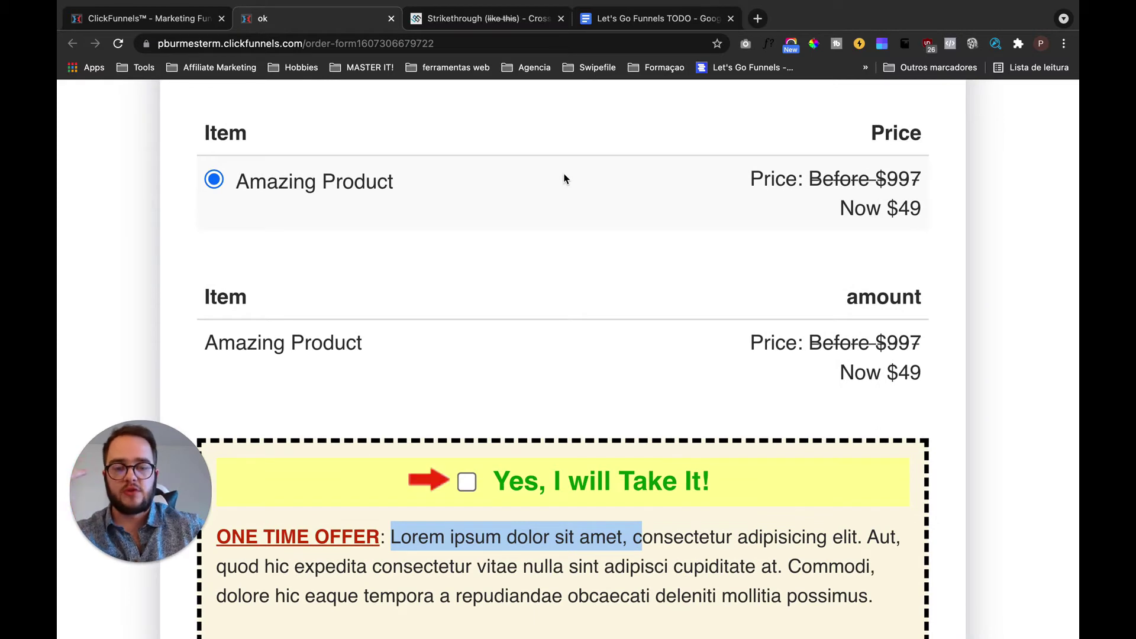
In the strikethrough generator, replace 'Before $997' with 'Usually $397' and generate the struck-through text.
left_click(451, 20)
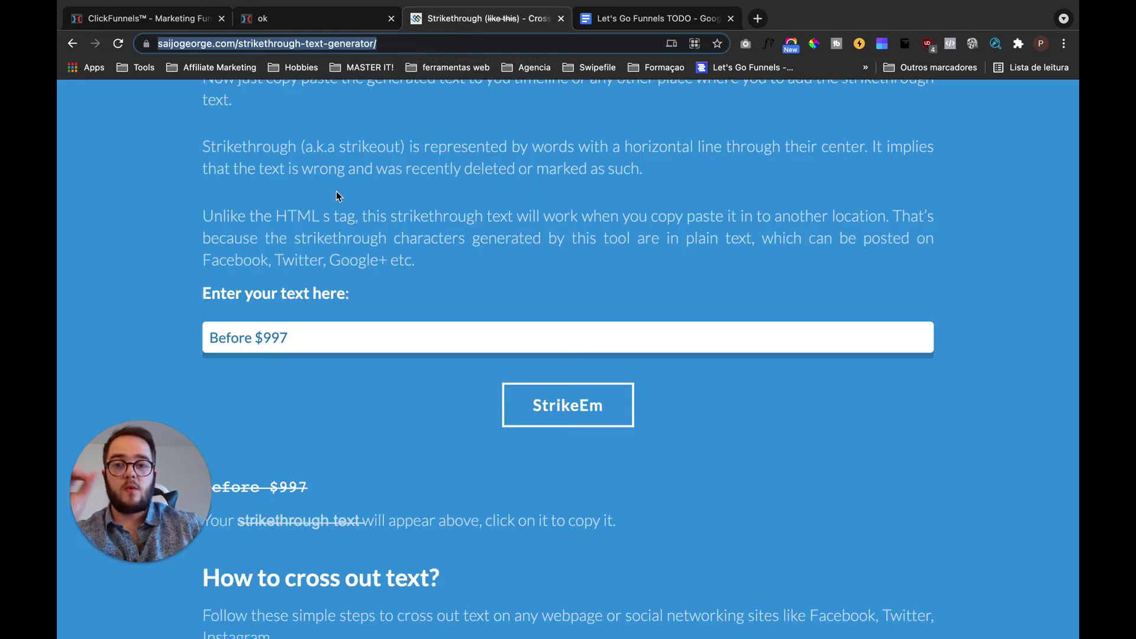
left_click(286, 146)
scroll(286, 146, "up", 5)
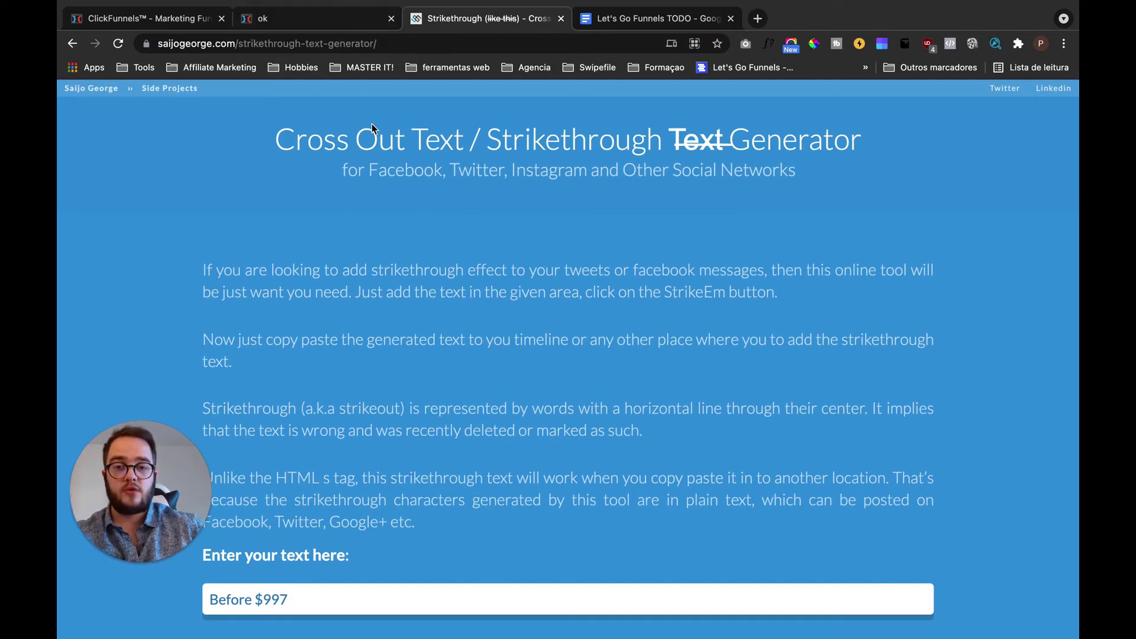
scroll(314, 248, "down", 4)
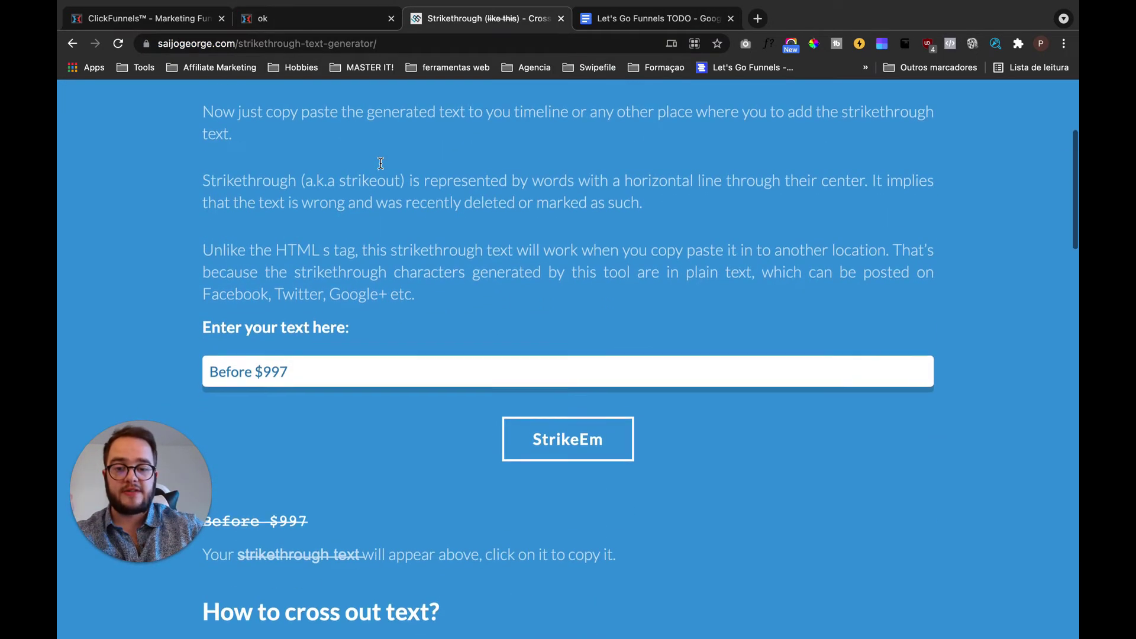
triple_click(287, 369)
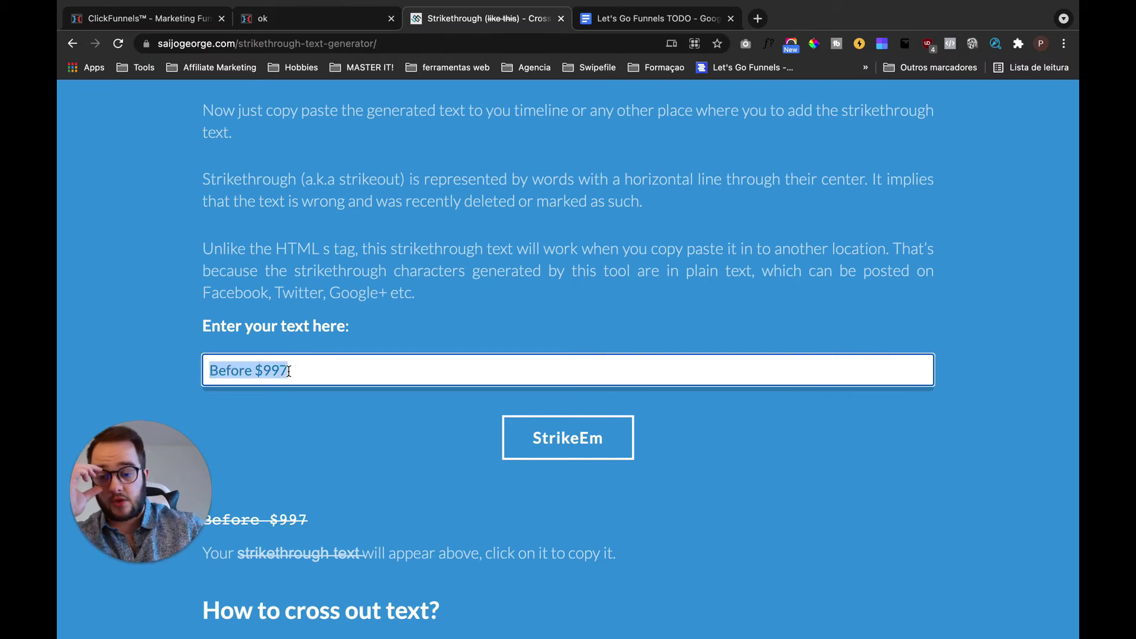
key("BackSpace")
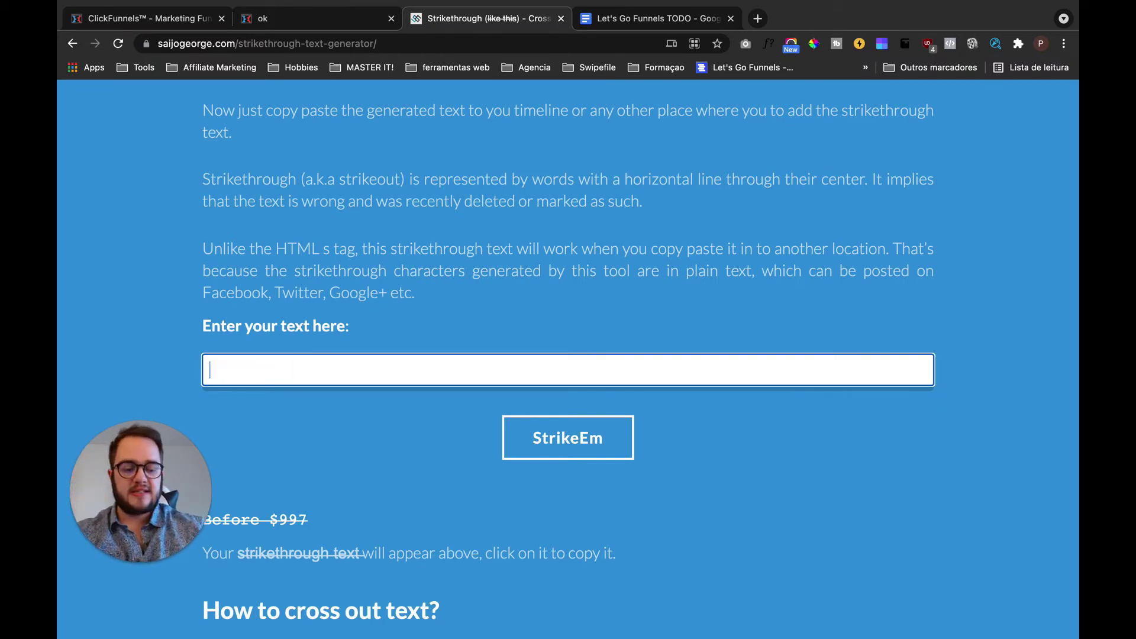
type("Usually")
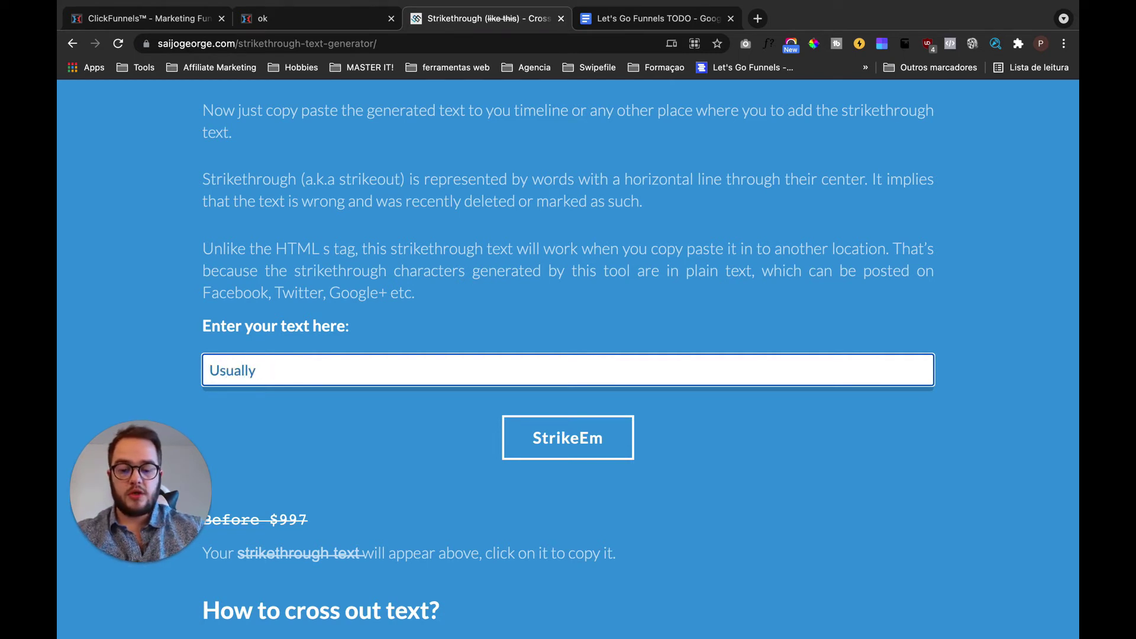
type(" $397")
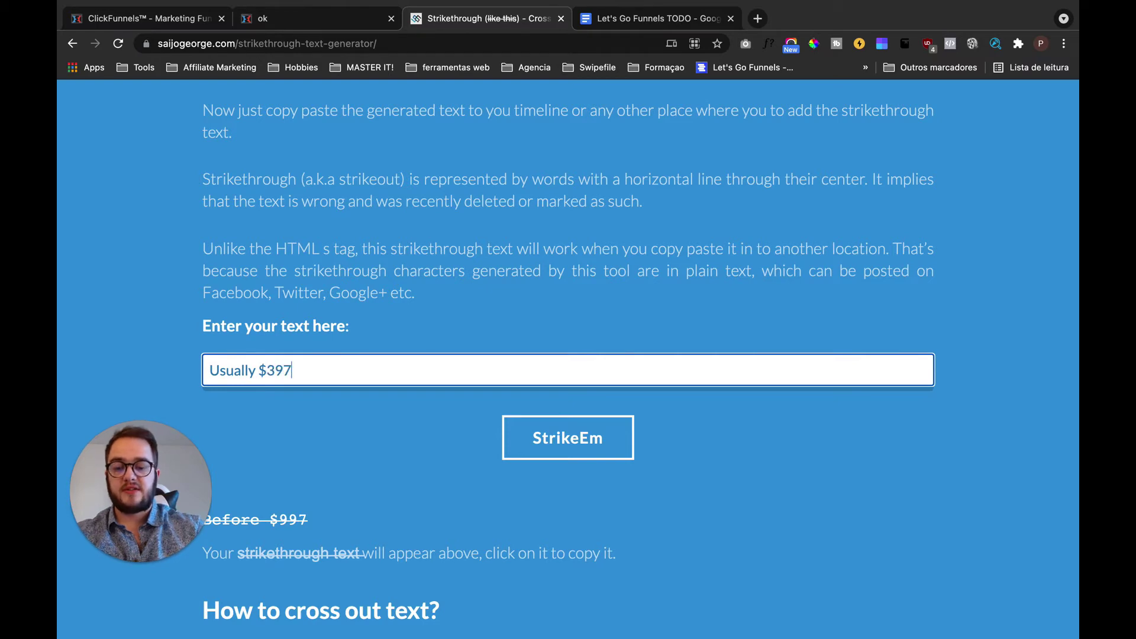
left_click(567, 443)
Copy the struck-through 'Usually $397' result from the copy prompt, then close the prompt.
scroll(459, 429, "down", 4)
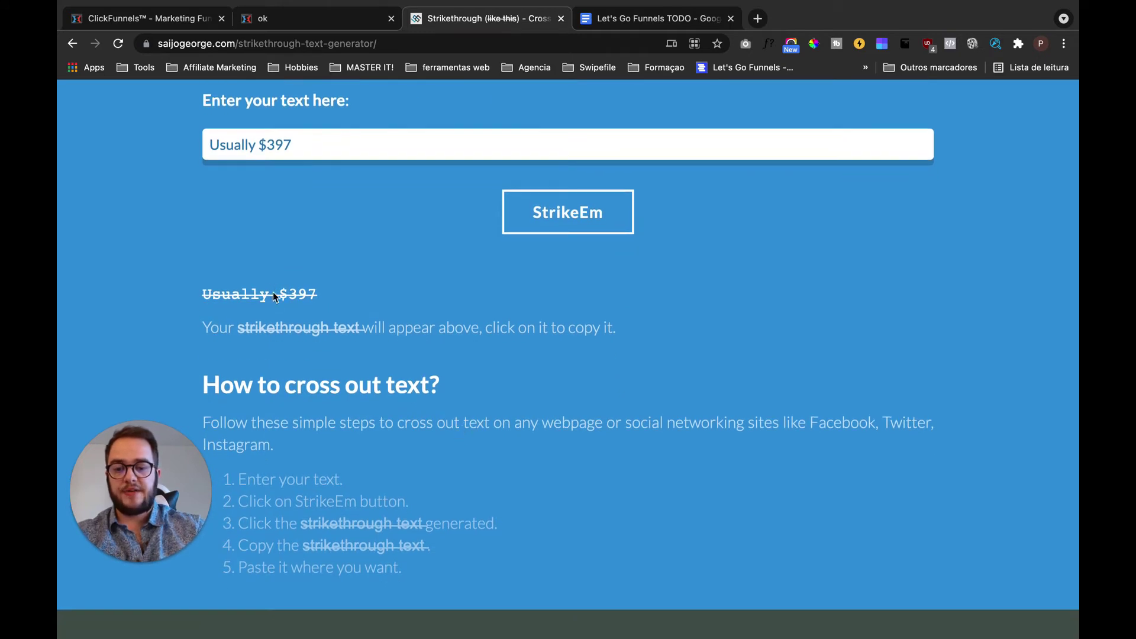
left_click(273, 294)
left_click(457, 118)
key("super+a")
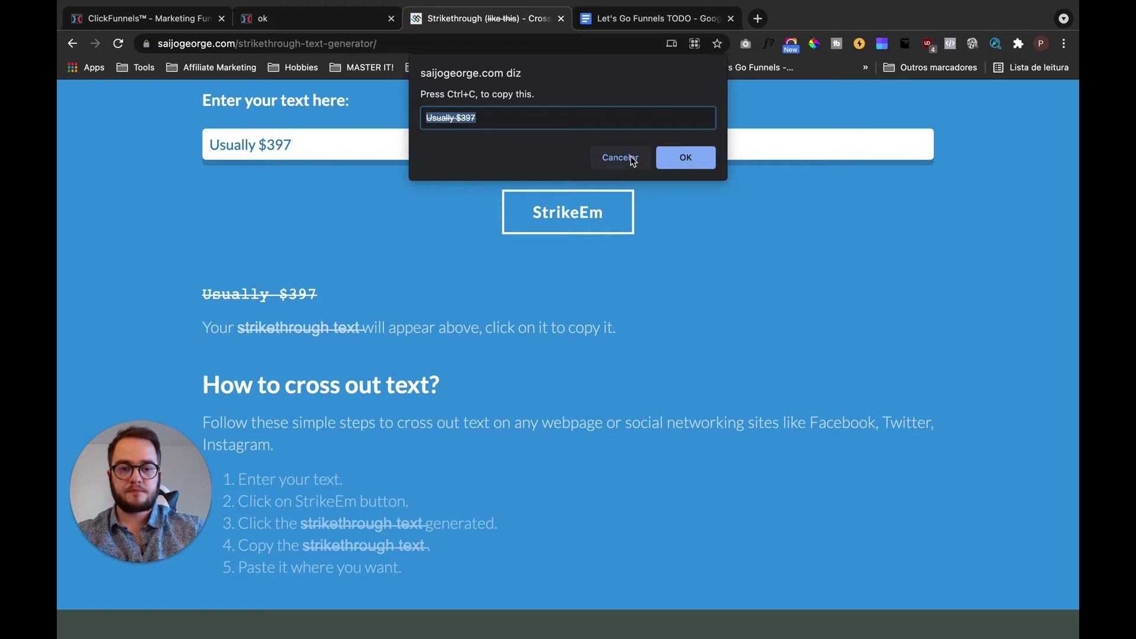
left_click(317, 271)
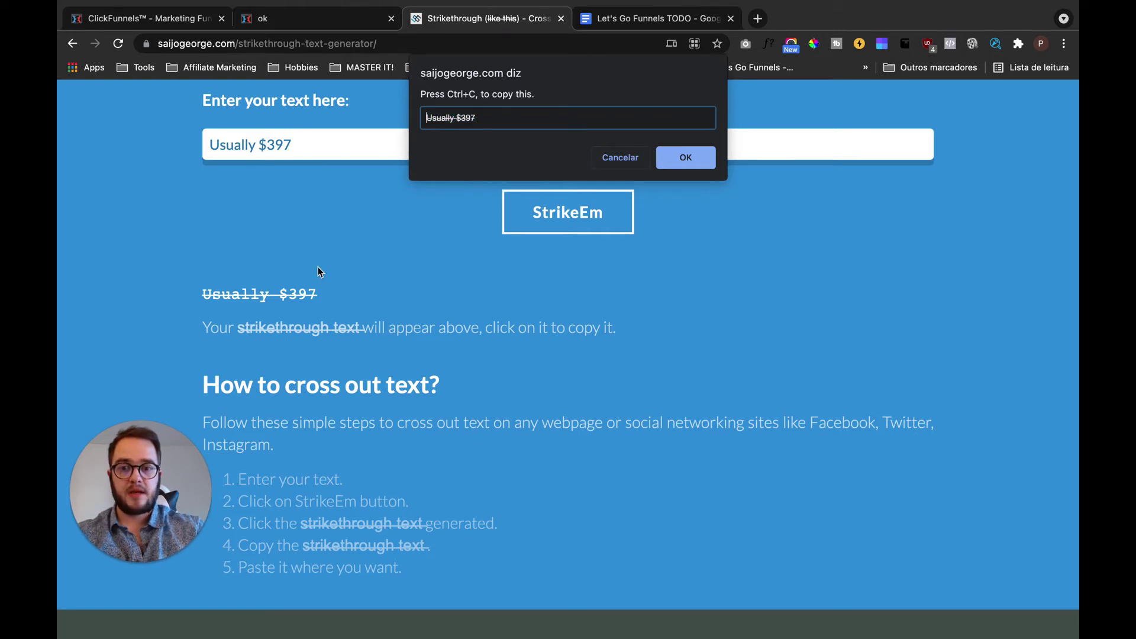
triple_click(494, 118)
key("super+c")
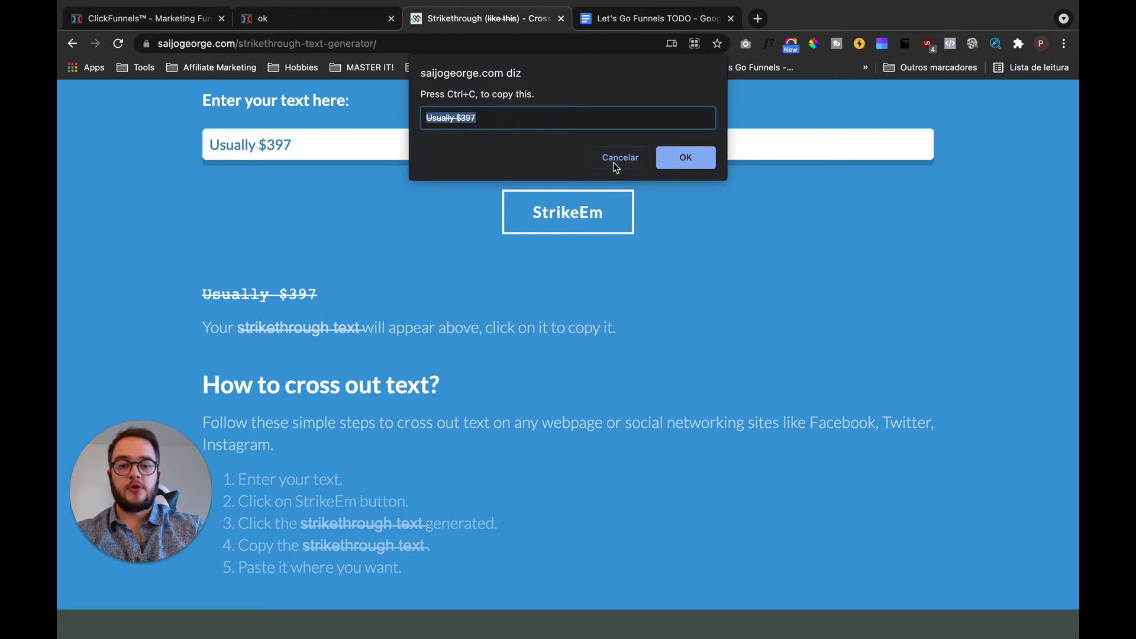
left_click(617, 159)
Review the Order Form products: Amazing Product 'Before $997 Now $49' and bump 'Before $135 Now $47'.
left_click(182, 22)
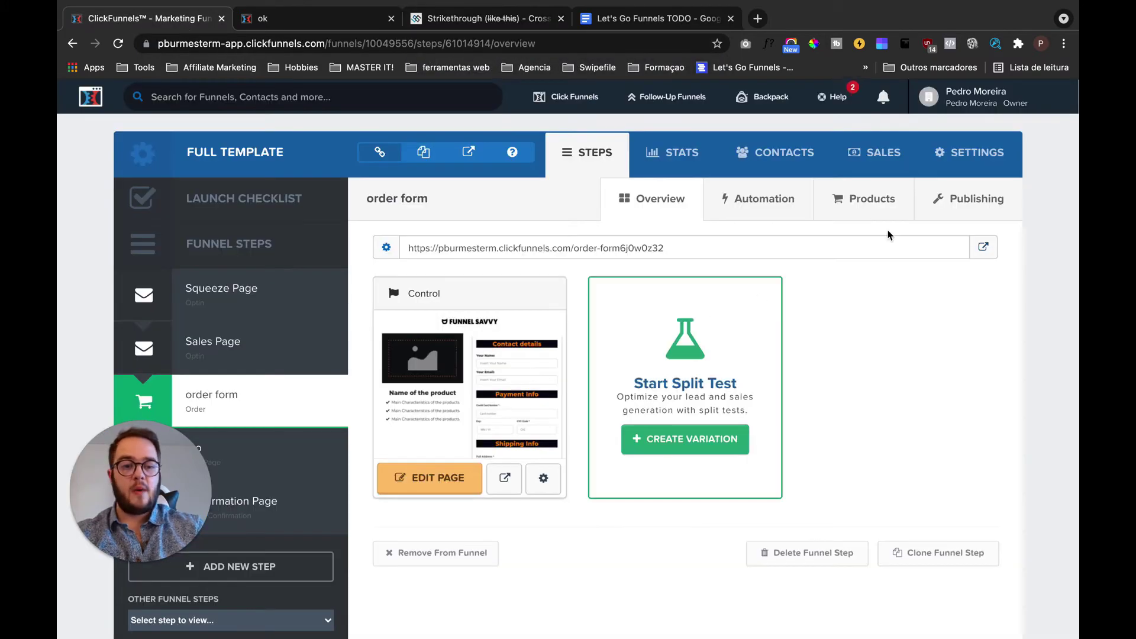
left_click(869, 204)
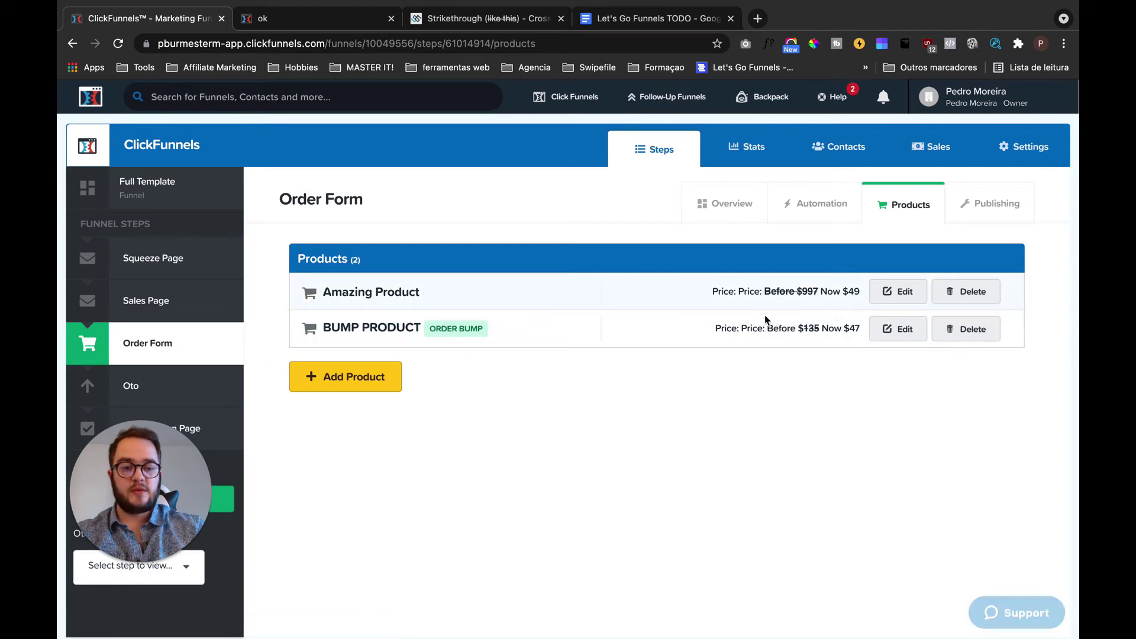
scroll(876, 326, "up", 5)
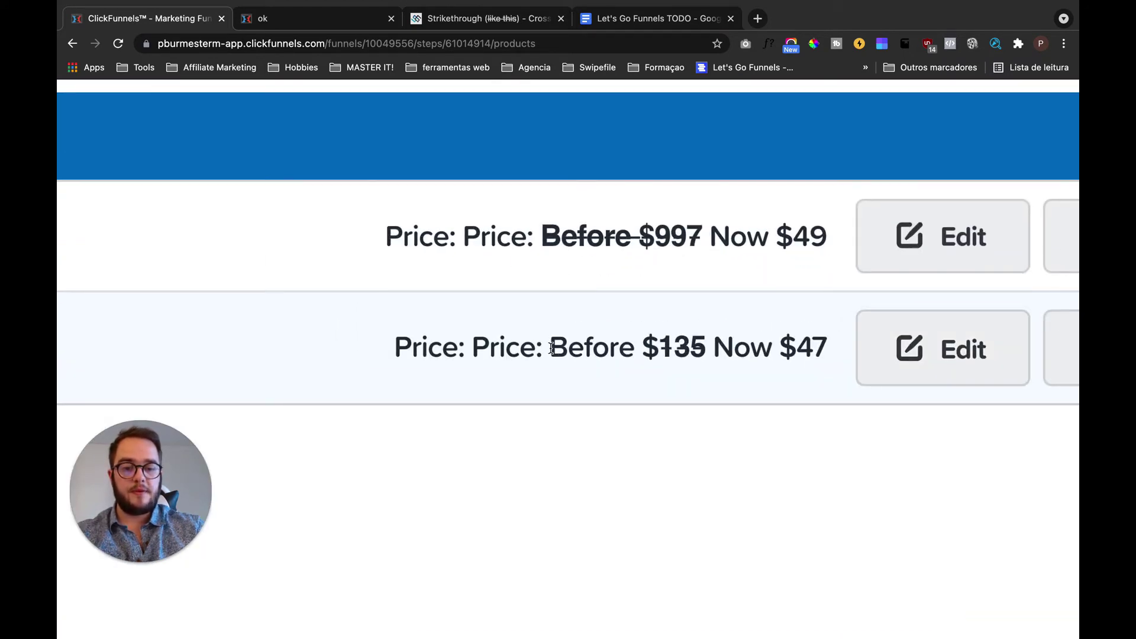
left_click_drag(550, 349, 707, 356)
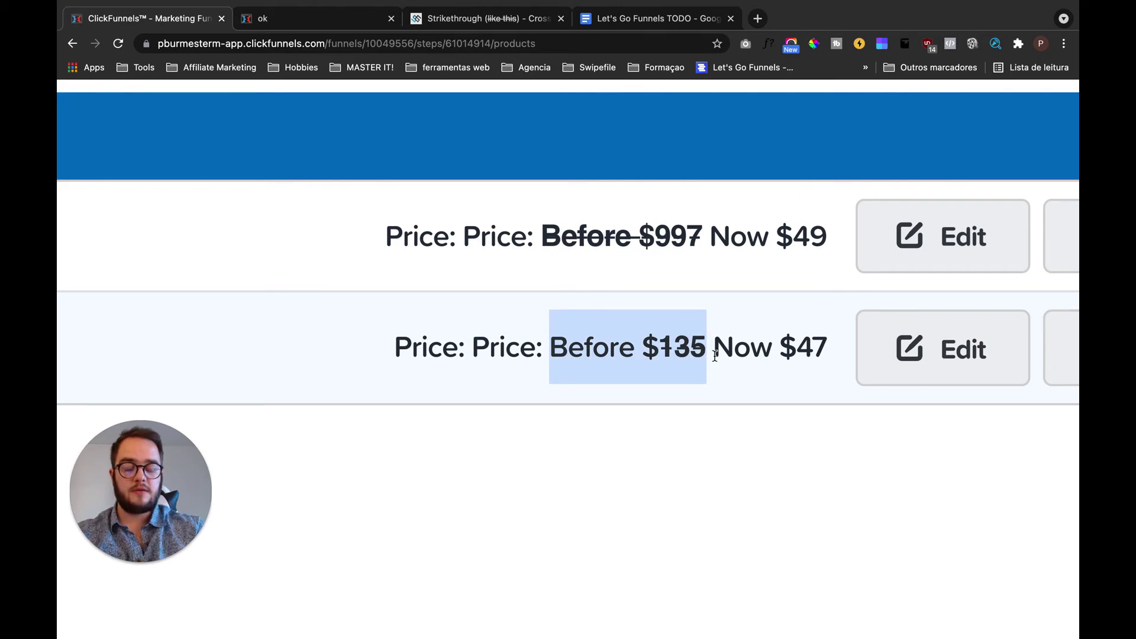
left_click_drag(525, 237, 781, 233)
key("super+0")
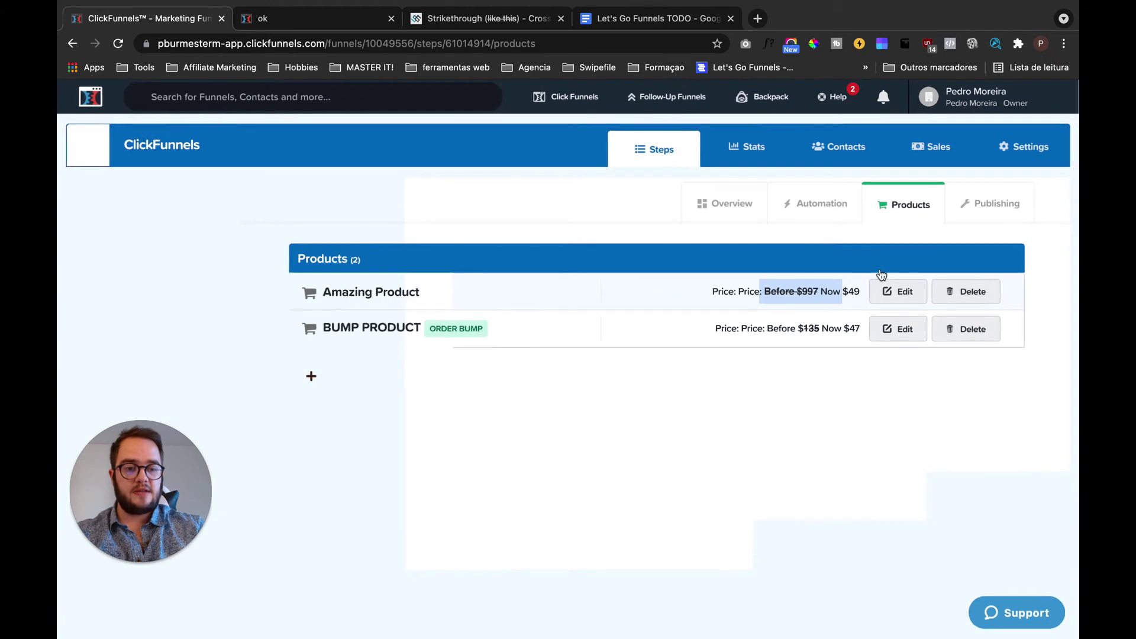
Edit Amazing Product's details and locate its Price Display Override reading 'Price: Before $997 Now $49'.
left_click(892, 294)
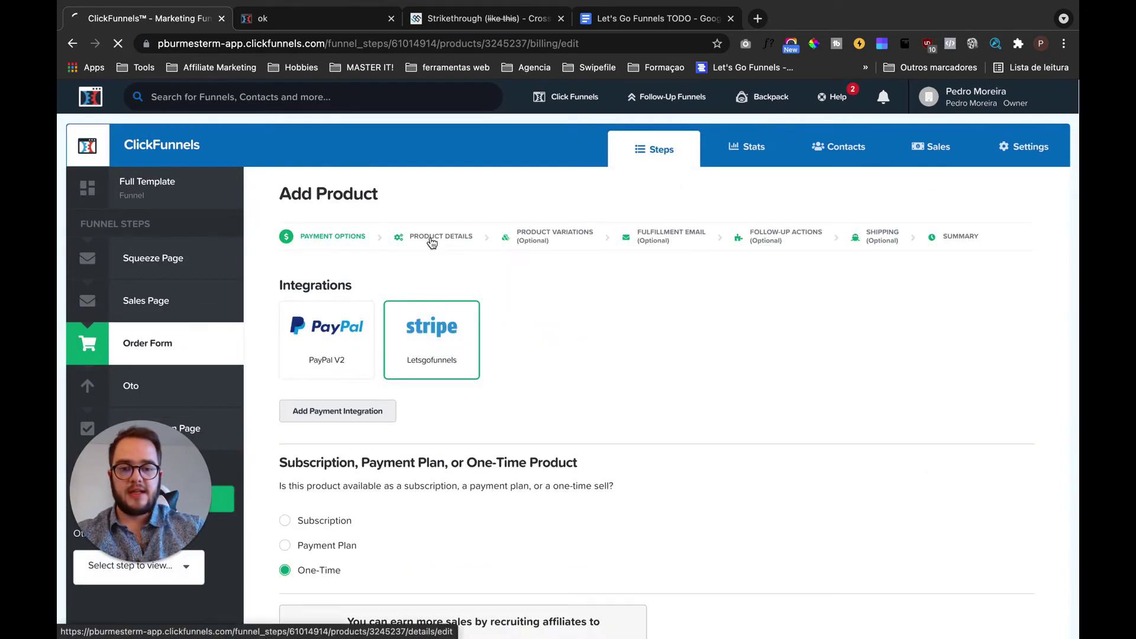
left_click(431, 243)
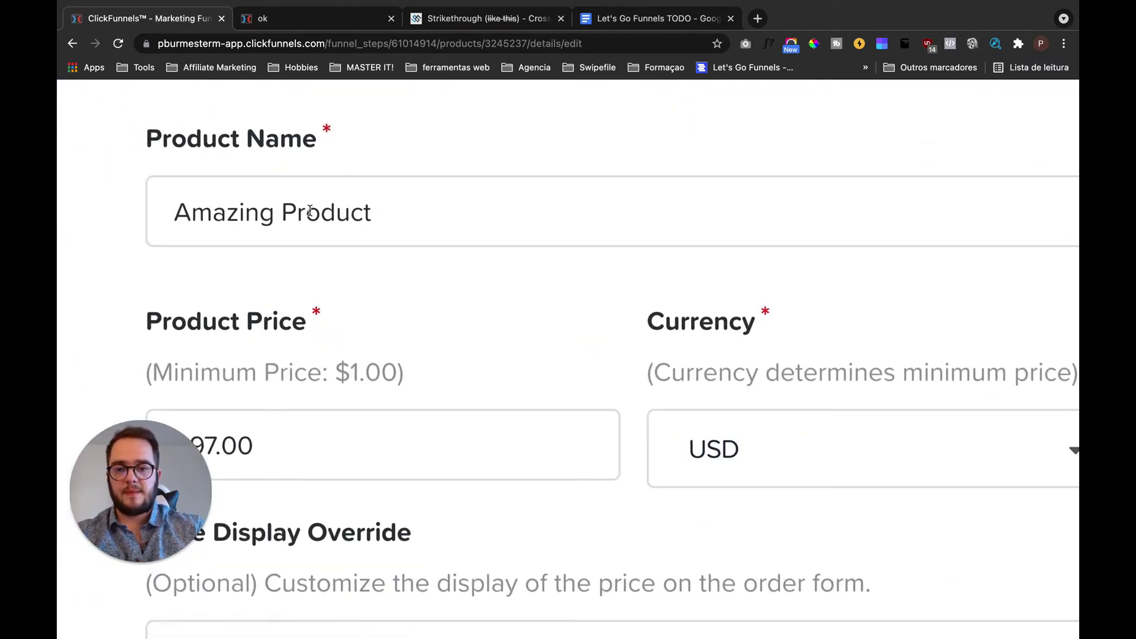
left_click_drag(172, 463, 992, 79)
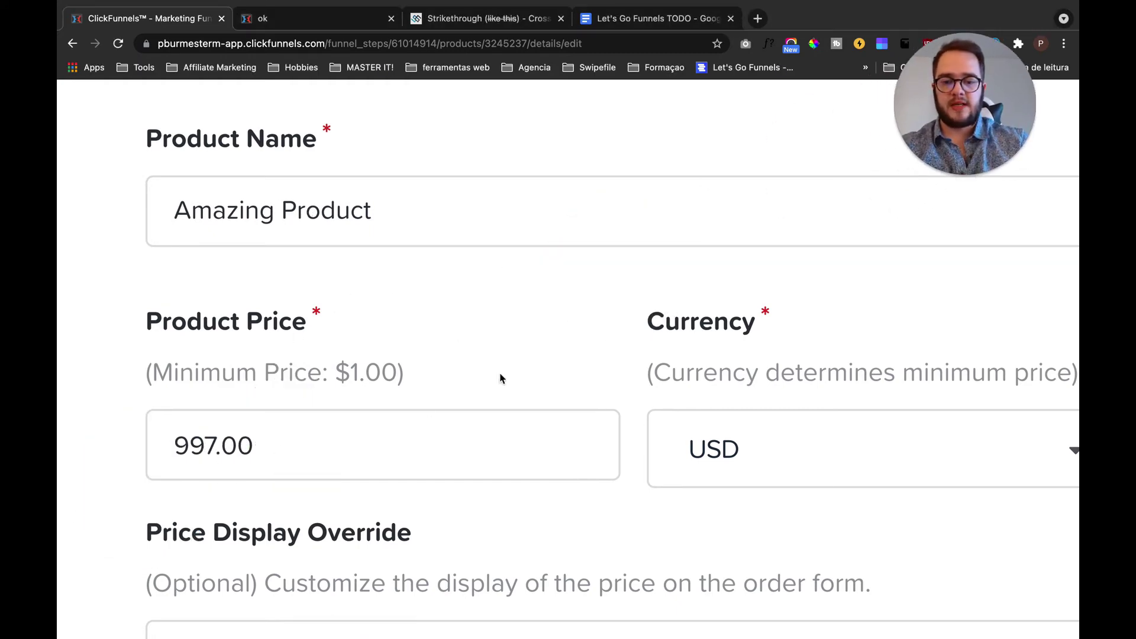
scroll(500, 379, "down", 2)
scroll(378, 297, "down", 4)
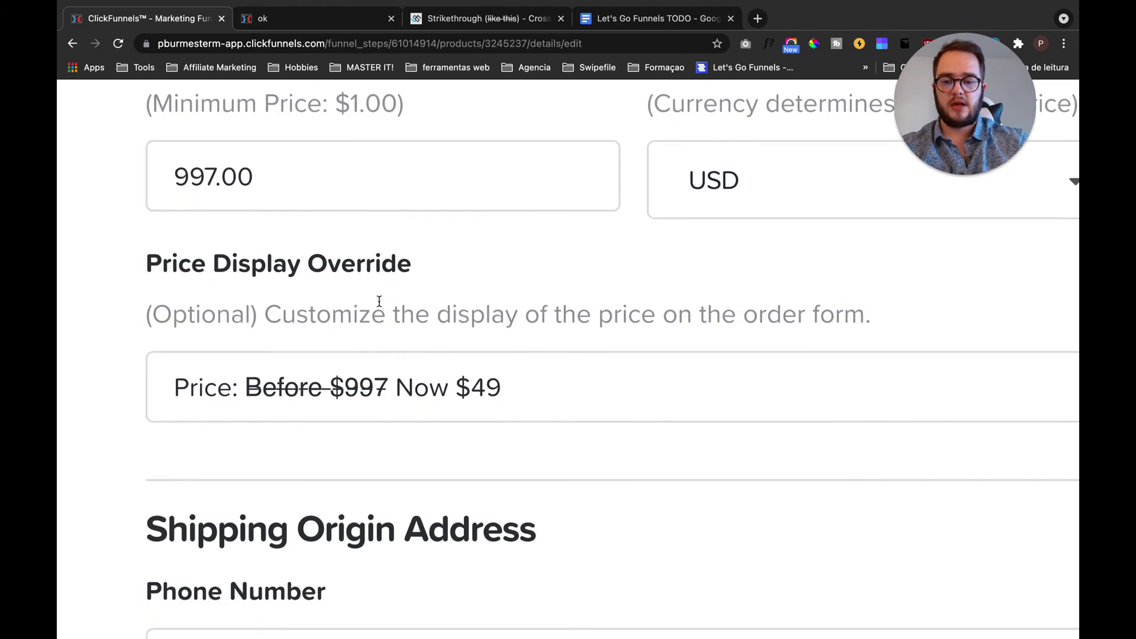
left_click_drag(149, 254, 413, 255)
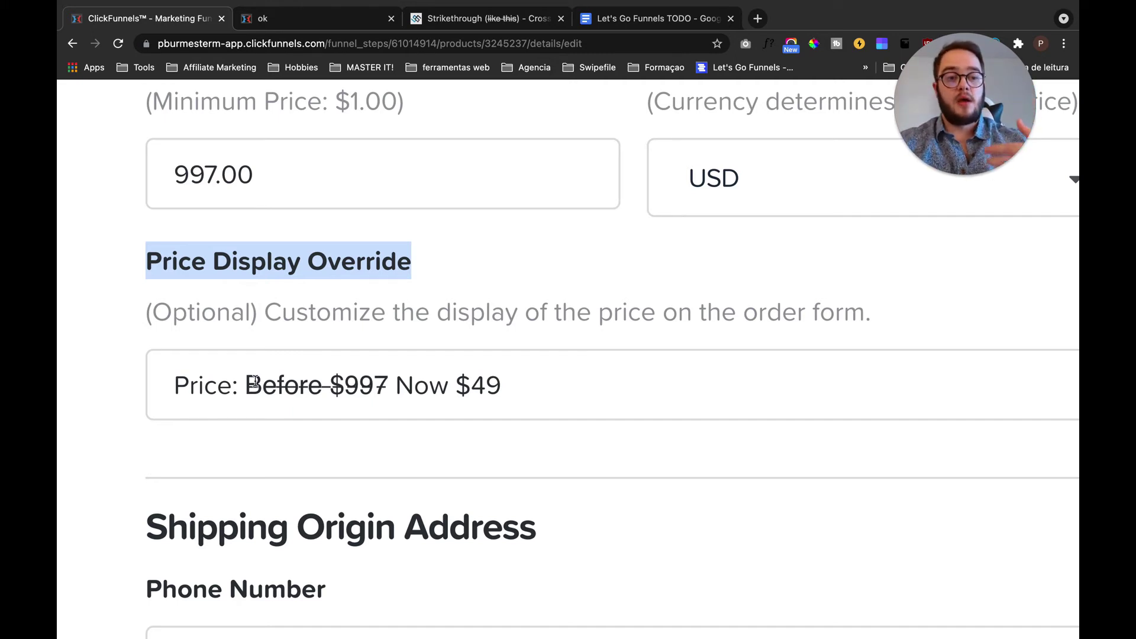
Change the Price Display Override to 'Price:', the pasted struck-through 'Usually $397', and 'Now $37'.
left_click(278, 385)
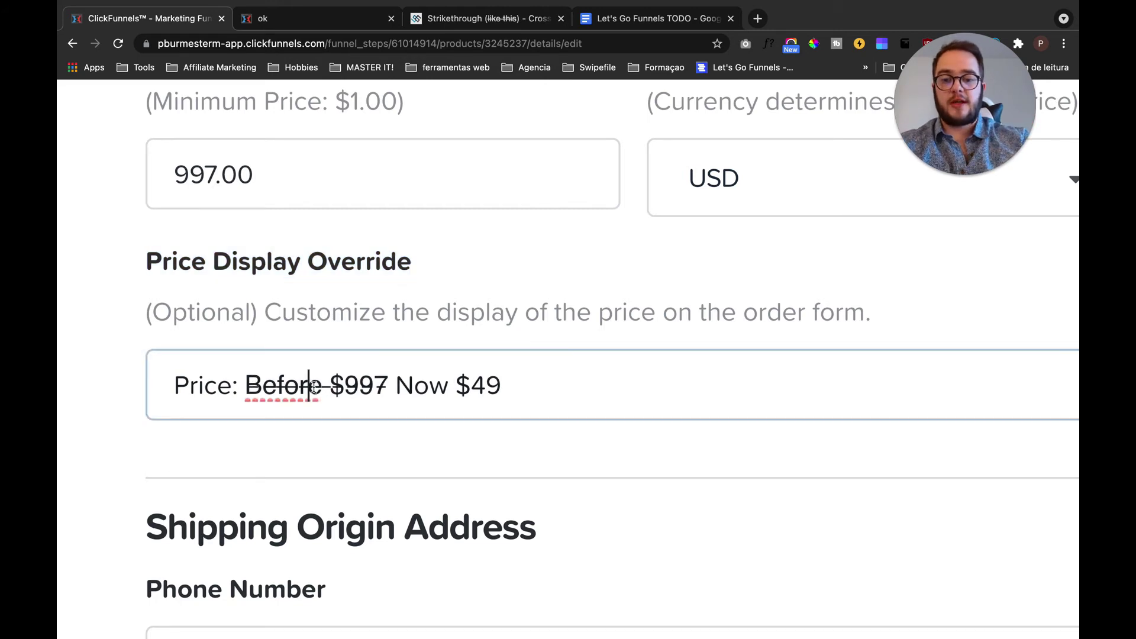
key("super+a")
key("BackSpace")
type("Price:")
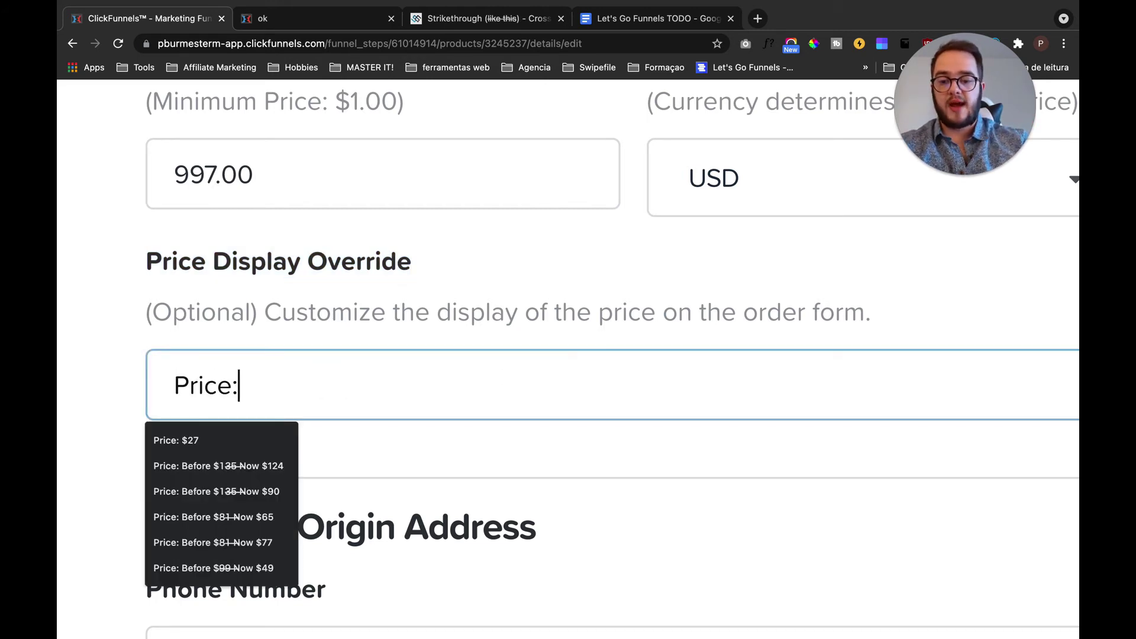
key("super+v")
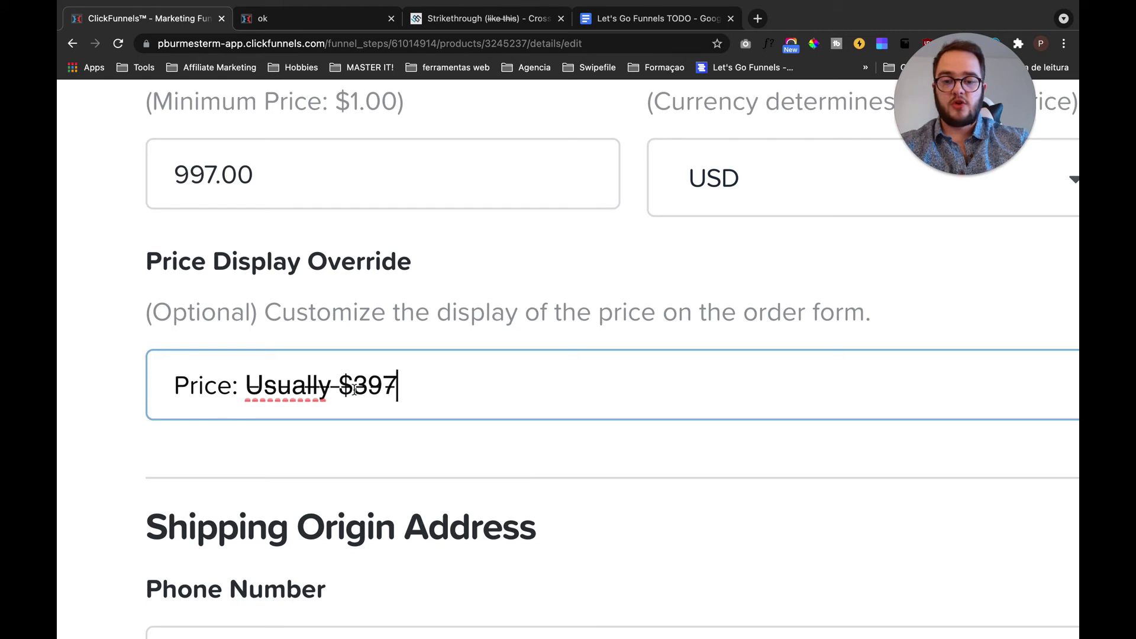
type("Now")
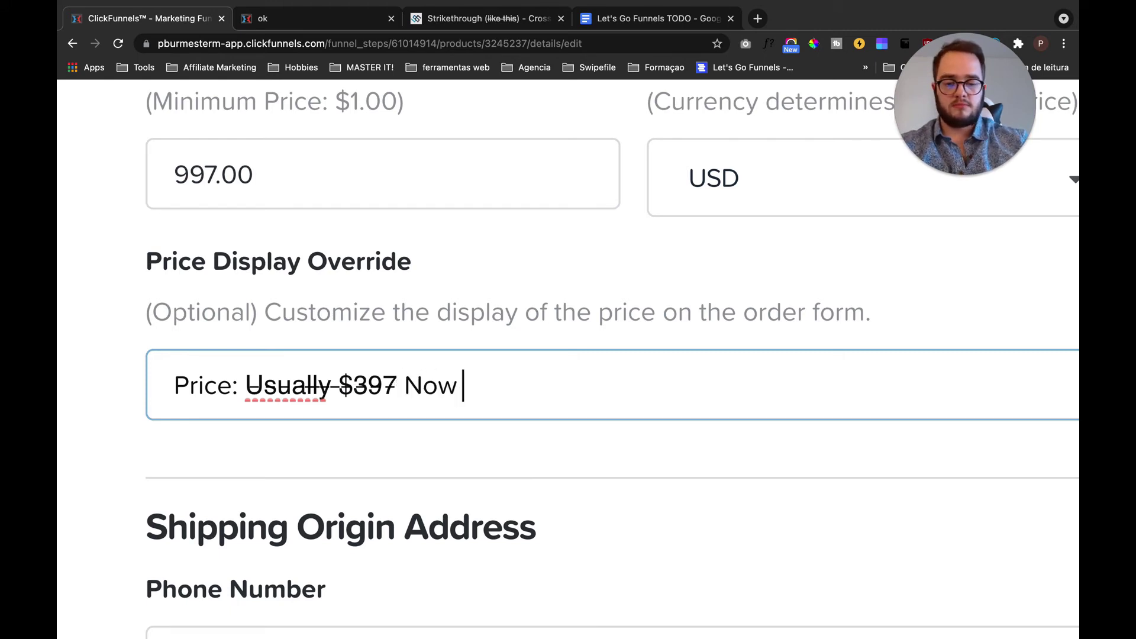
type(" $37")
key("Left")
key("Left")
type("$")
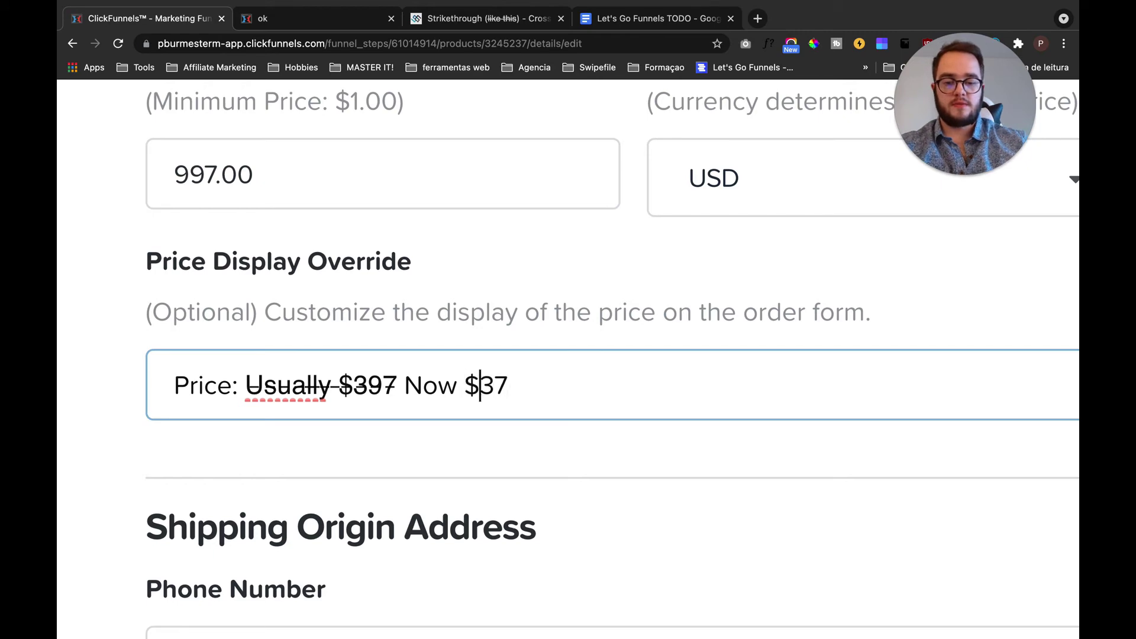
key("Right")
key("Right")
key("super+0")
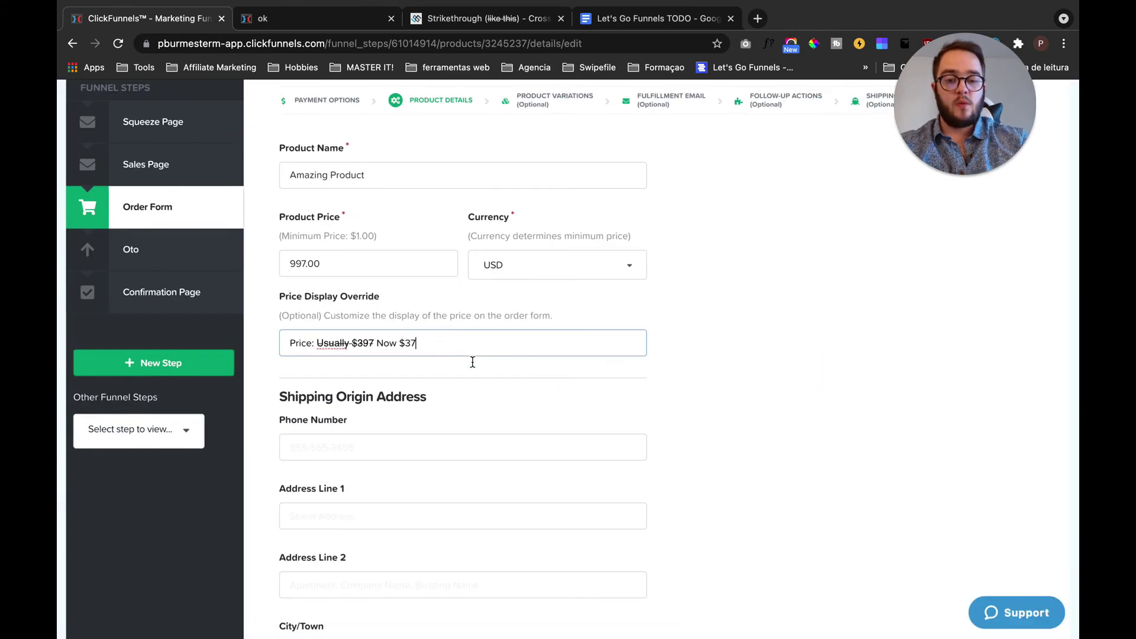
scroll(905, 540, "down", 15)
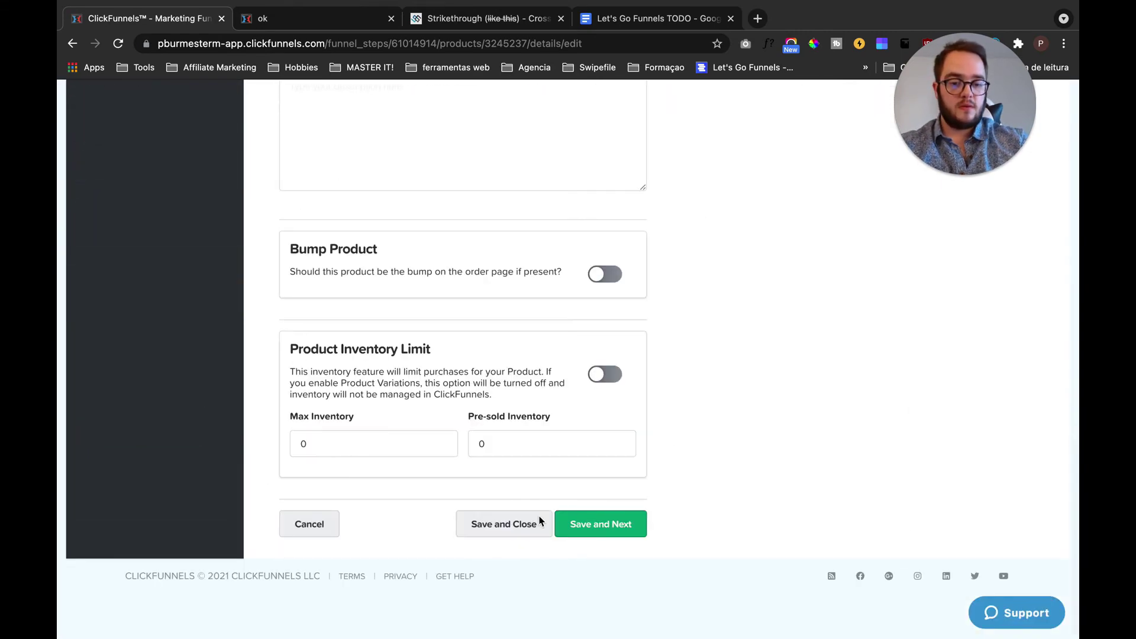
Save and close Amazing Product, then open the live order page in a new tab.
left_click(512, 532)
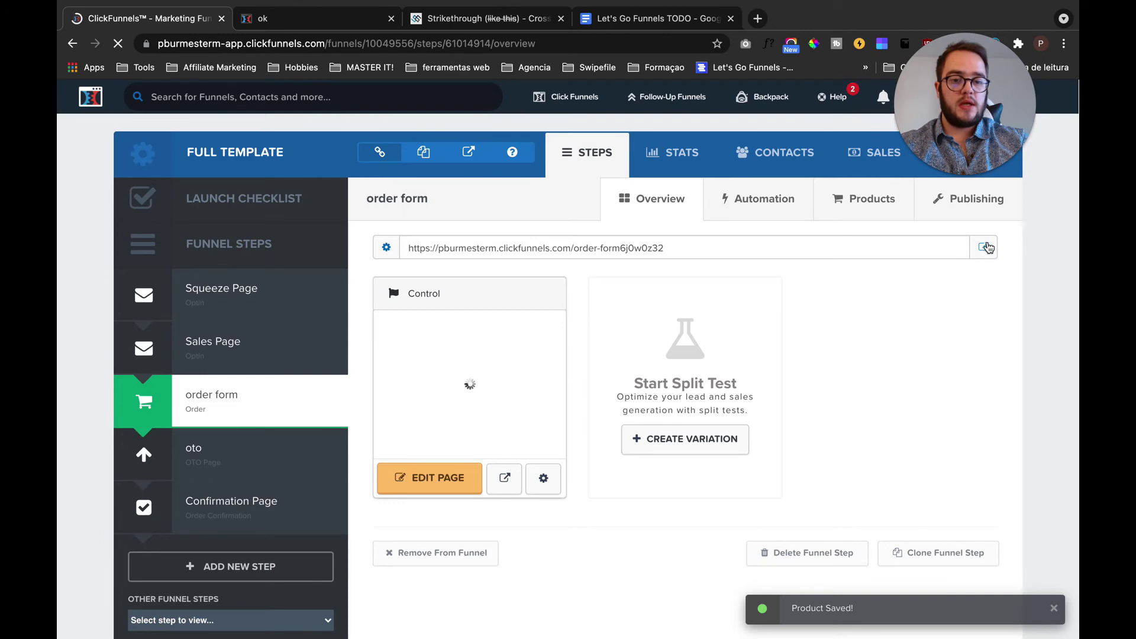
left_click(985, 247)
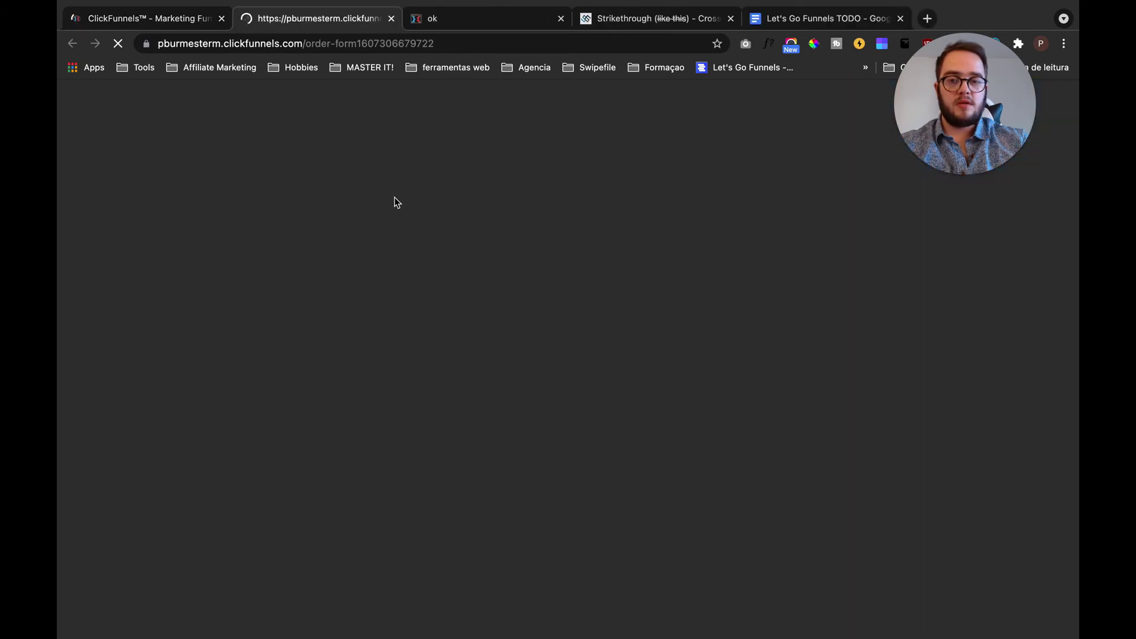
scroll(963, 287, "down", 10)
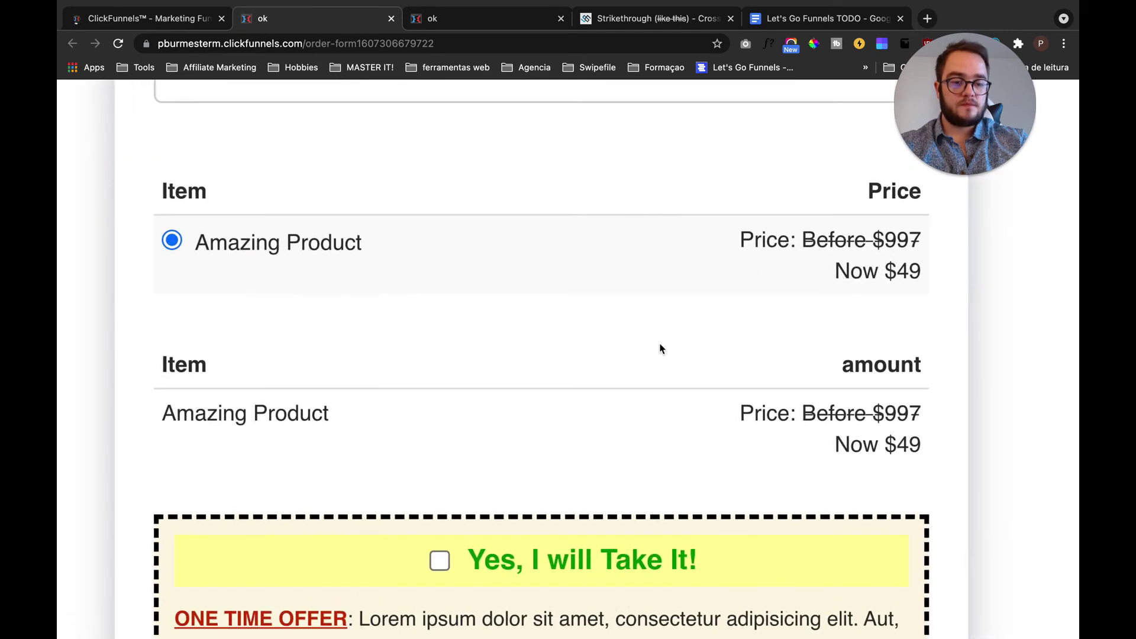
scroll(662, 347, "down", 6)
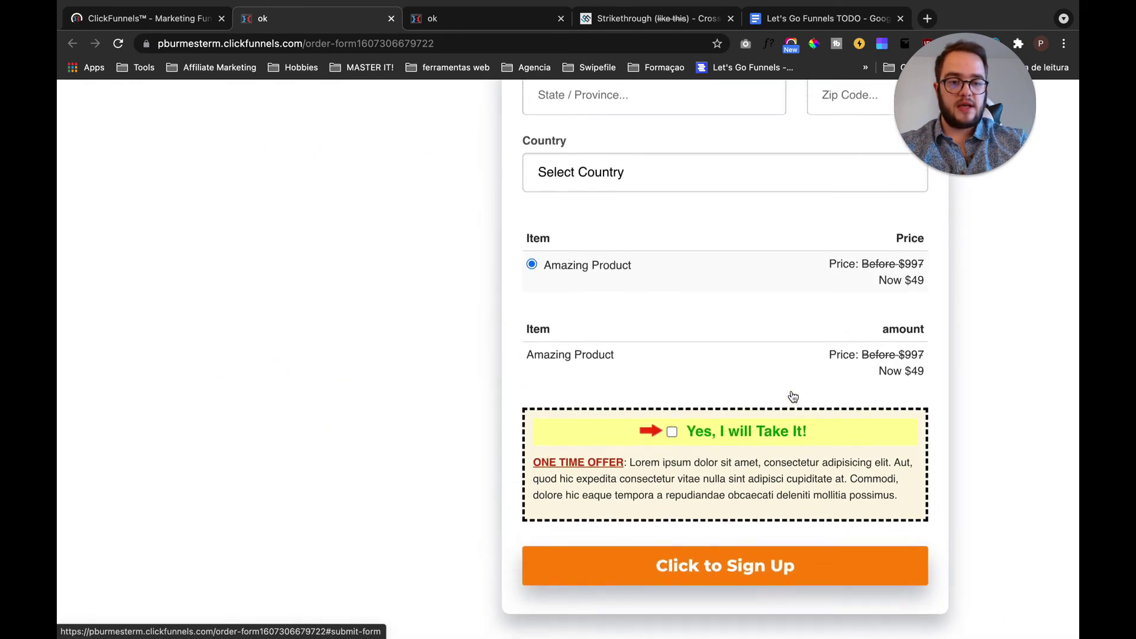
Confirm the products list shows 'Usually $397 Now $37', then reload the order page to check its price.
left_click(159, 11)
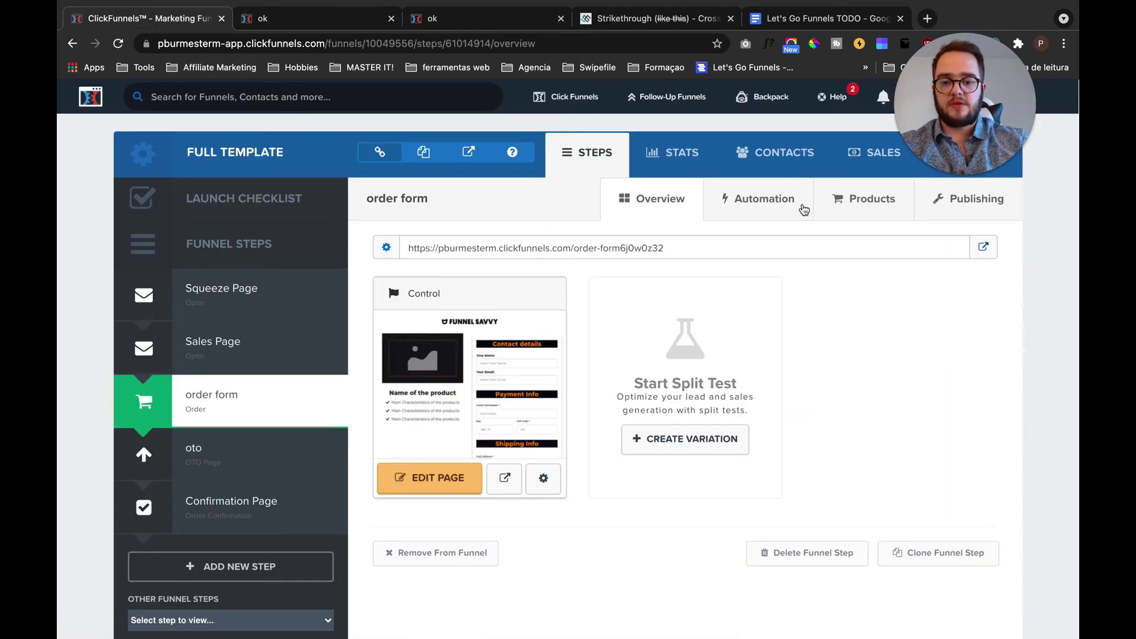
left_click(884, 205)
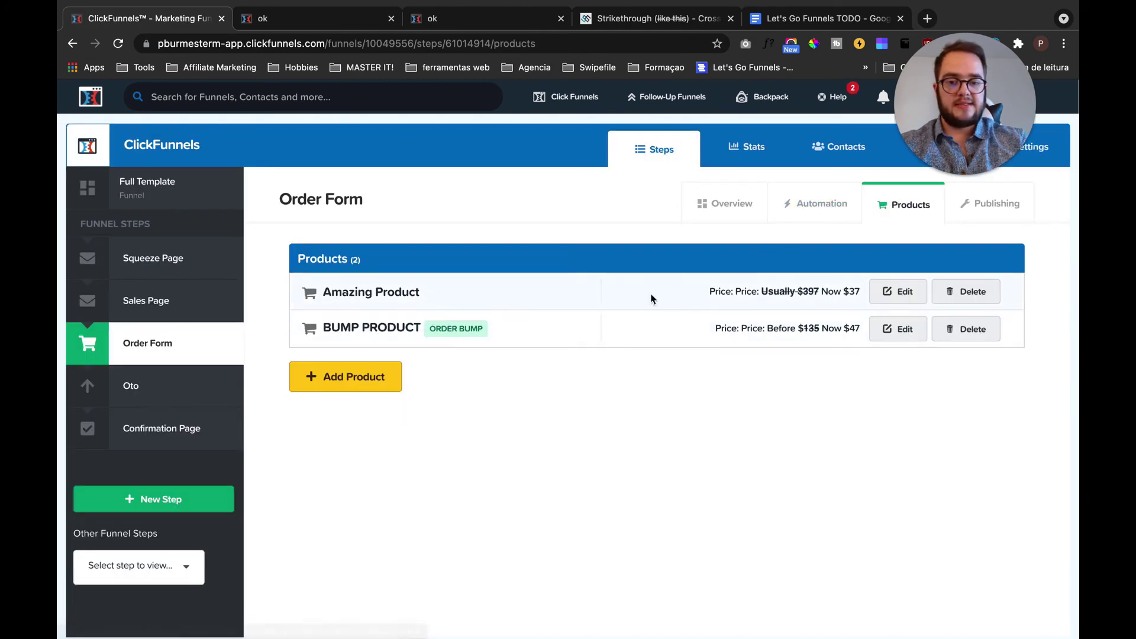
left_click(314, 26)
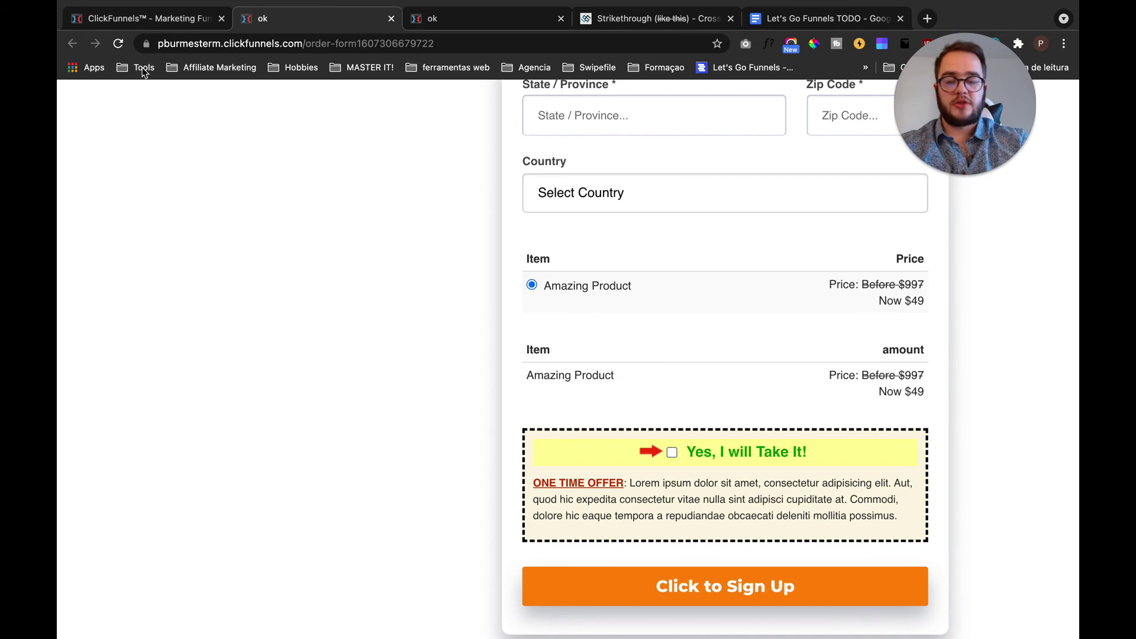
left_click(118, 43)
scroll(673, 343, "down", 15)
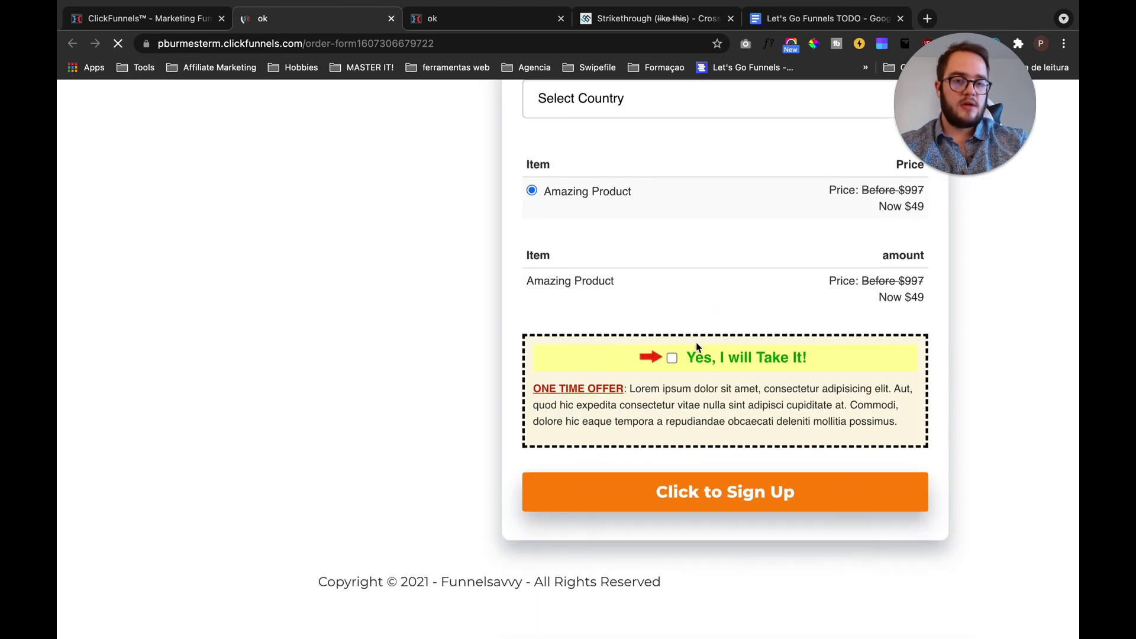
scroll(696, 342, "up", 1)
left_click_drag(919, 234, 850, 234)
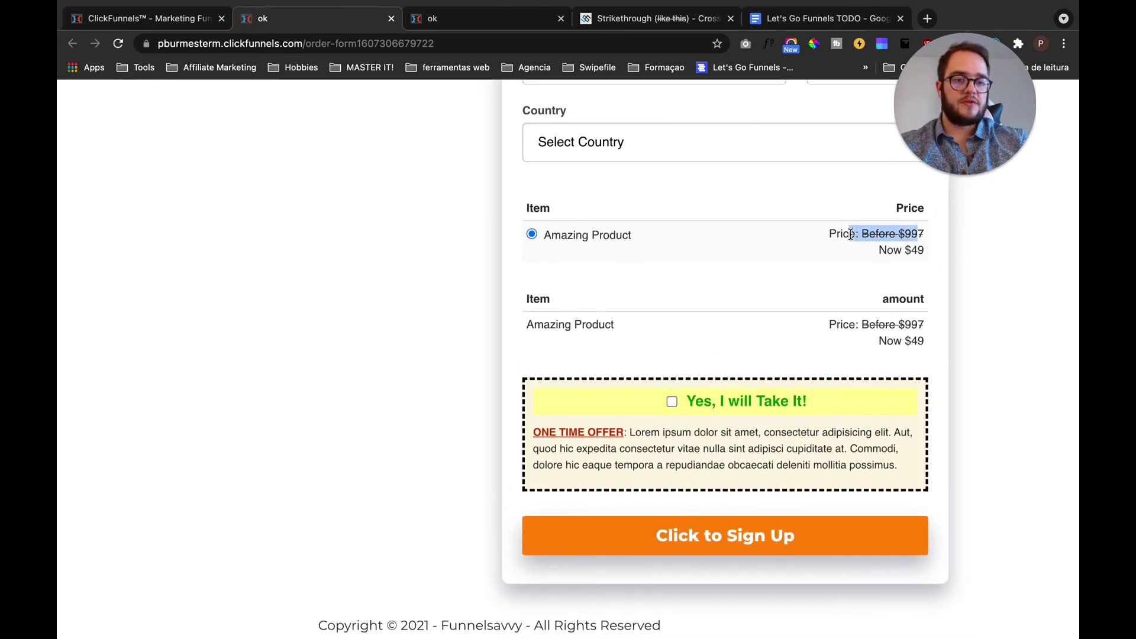
triple_click(876, 230)
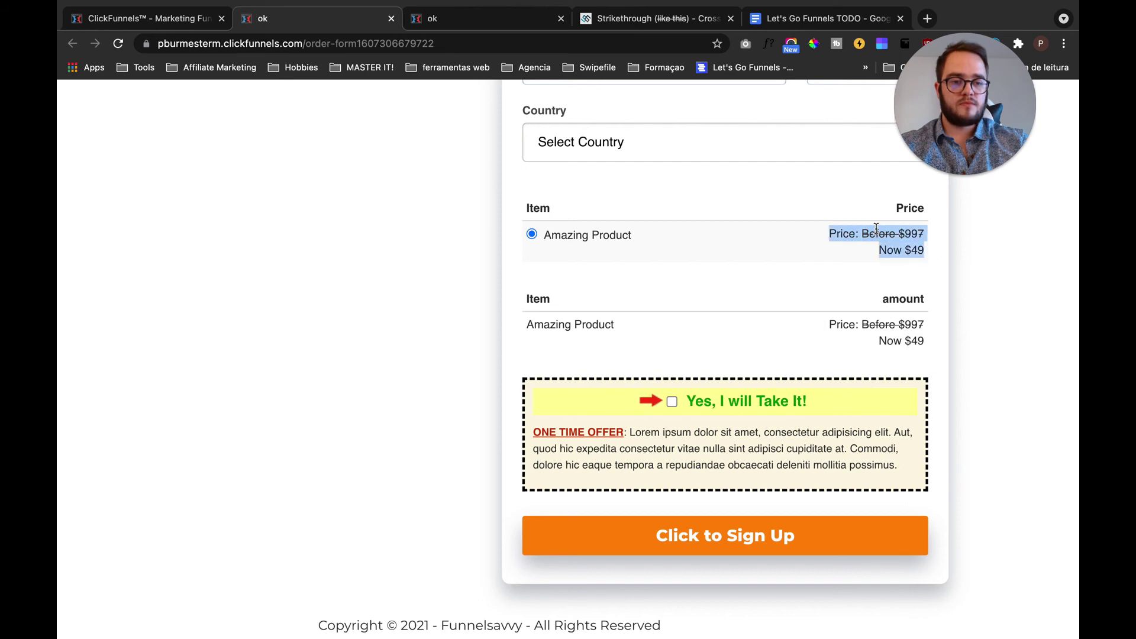
left_click(846, 278)
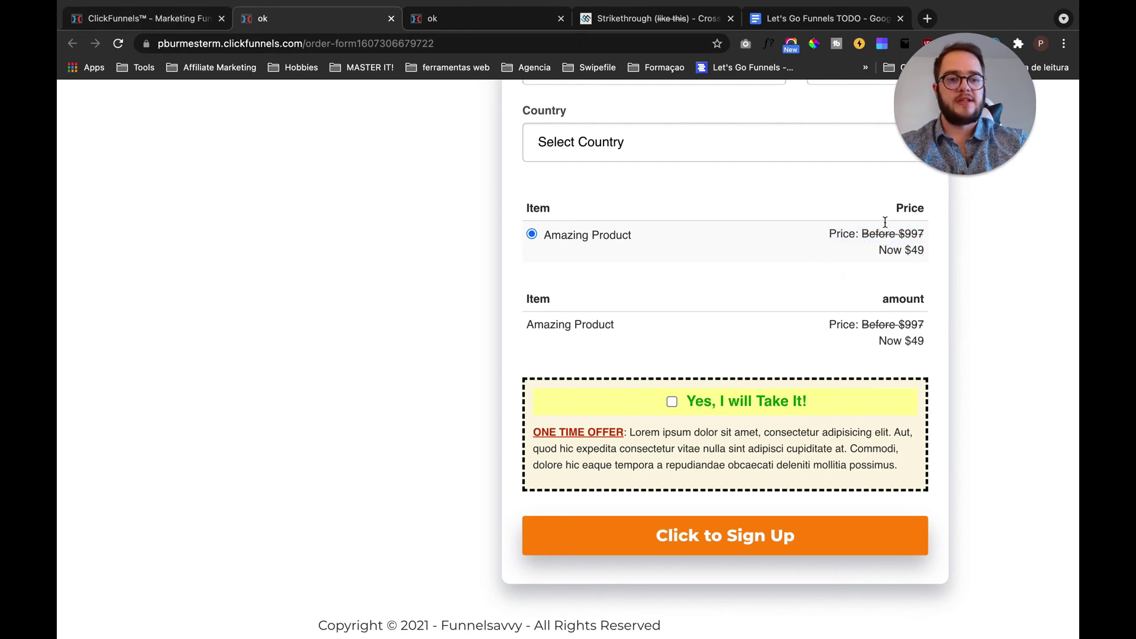
scroll(915, 248, "up", 5)
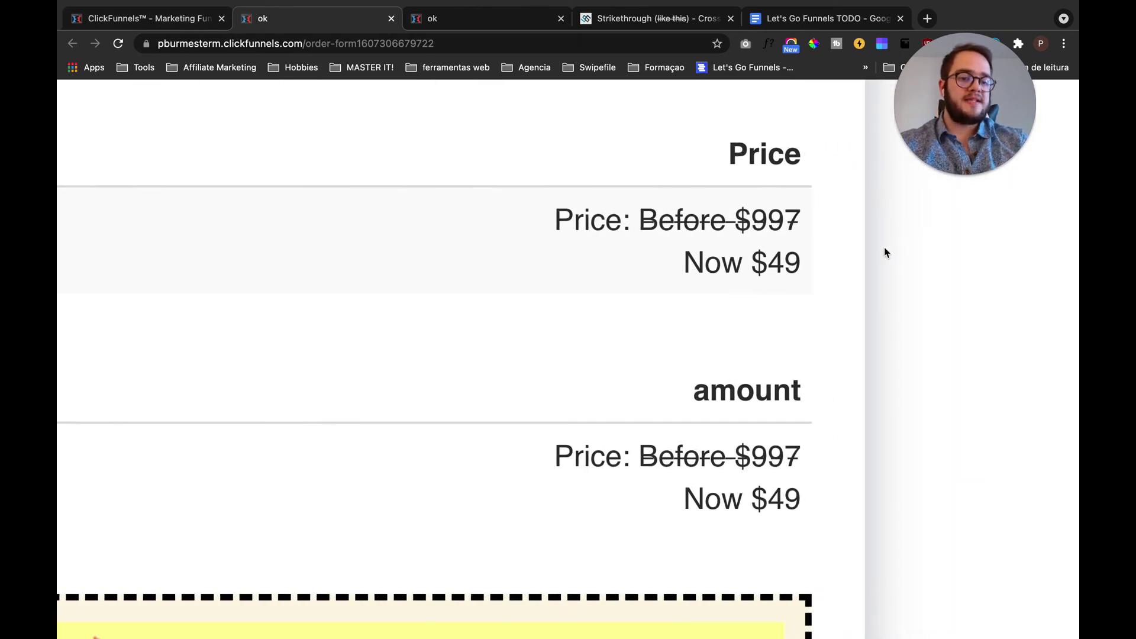
left_click_drag(547, 227, 868, 219)
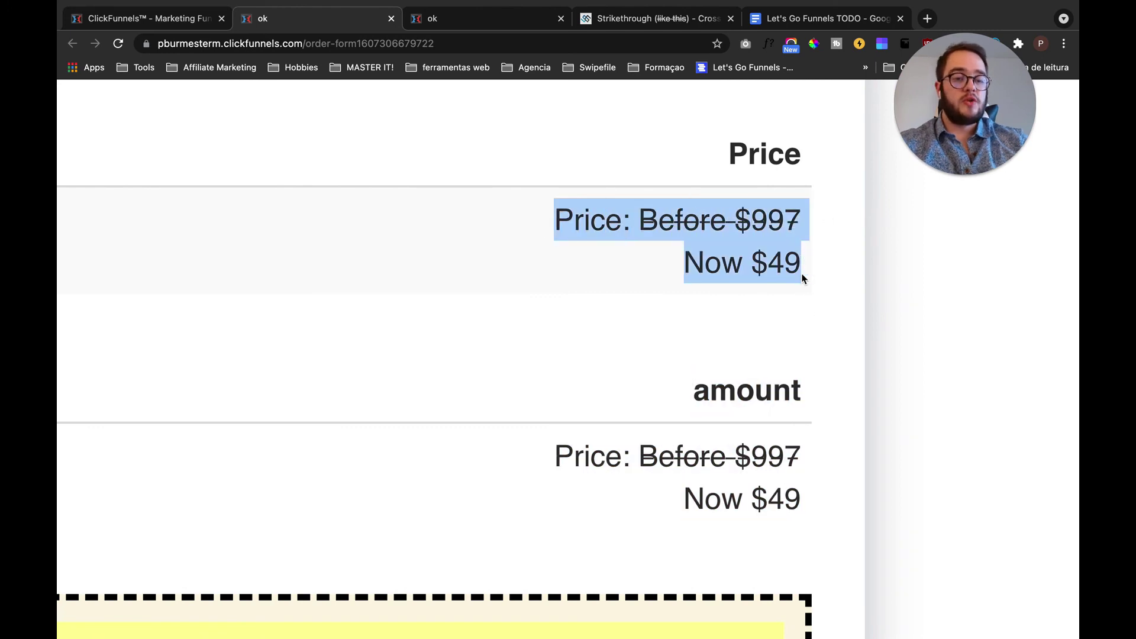
left_click_drag(639, 220, 807, 215)
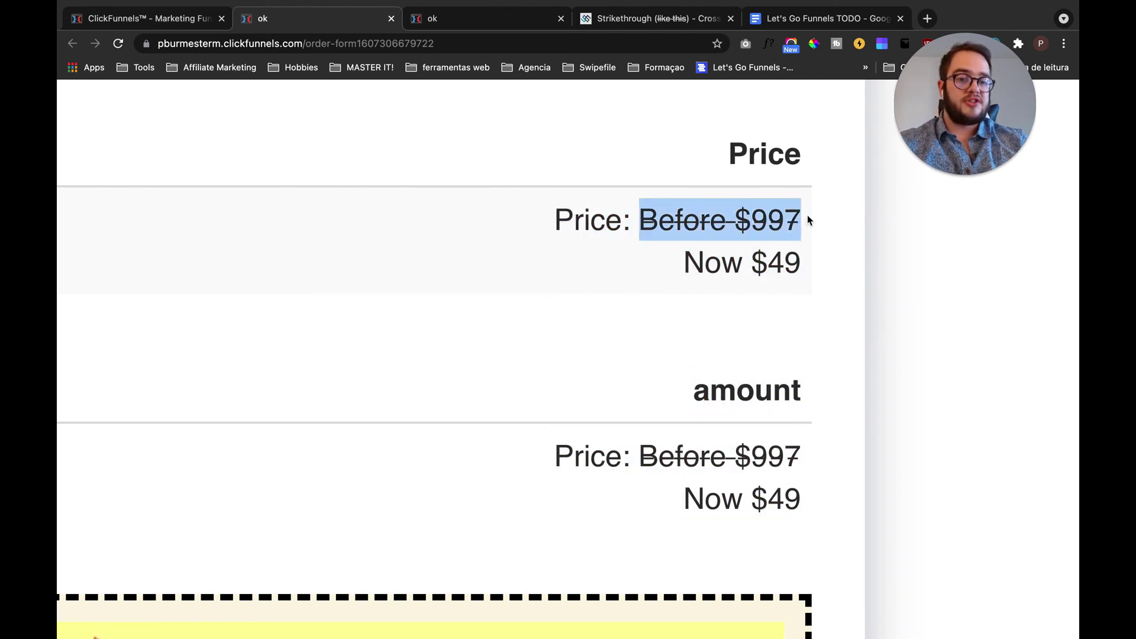
left_click(740, 245)
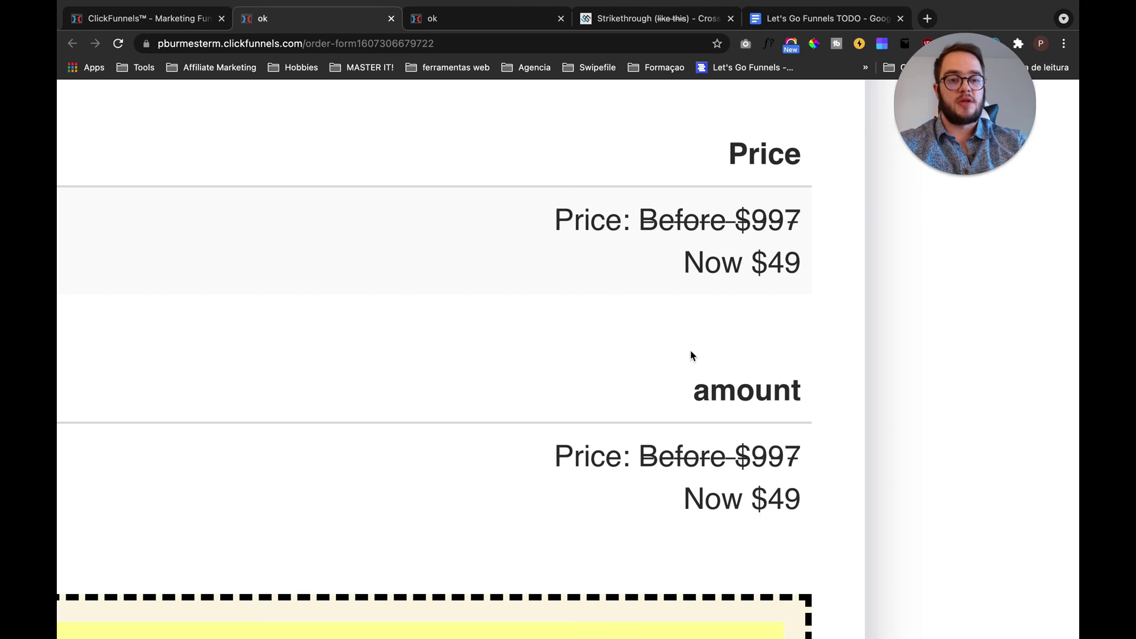
key("super+0")
scroll(690, 355, "up", 3)
scroll(690, 355, "down", 3)
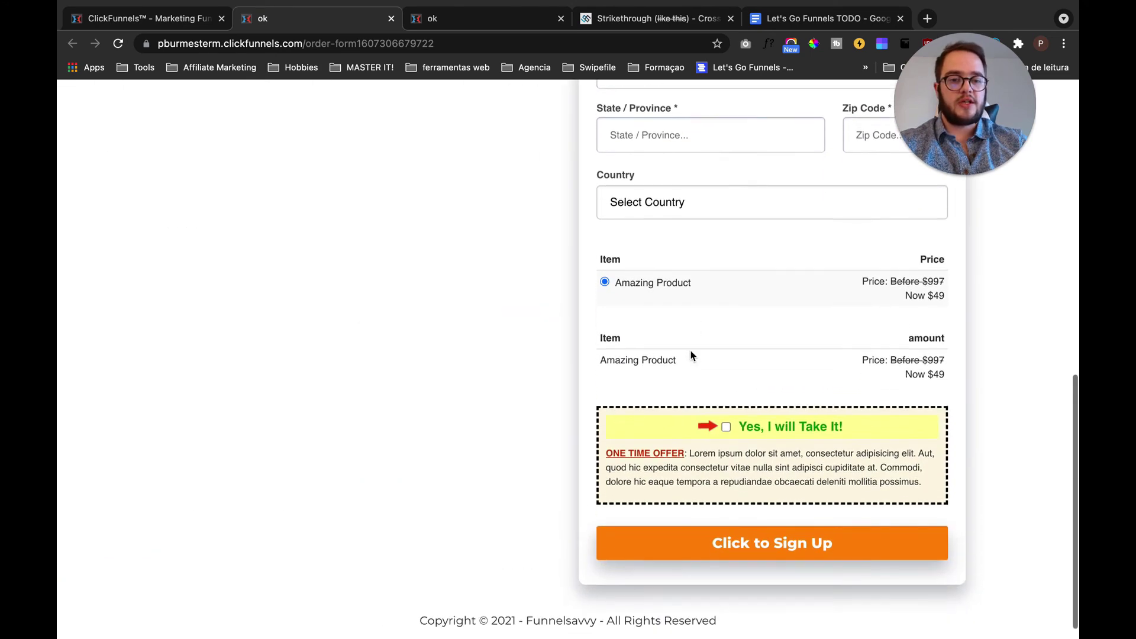